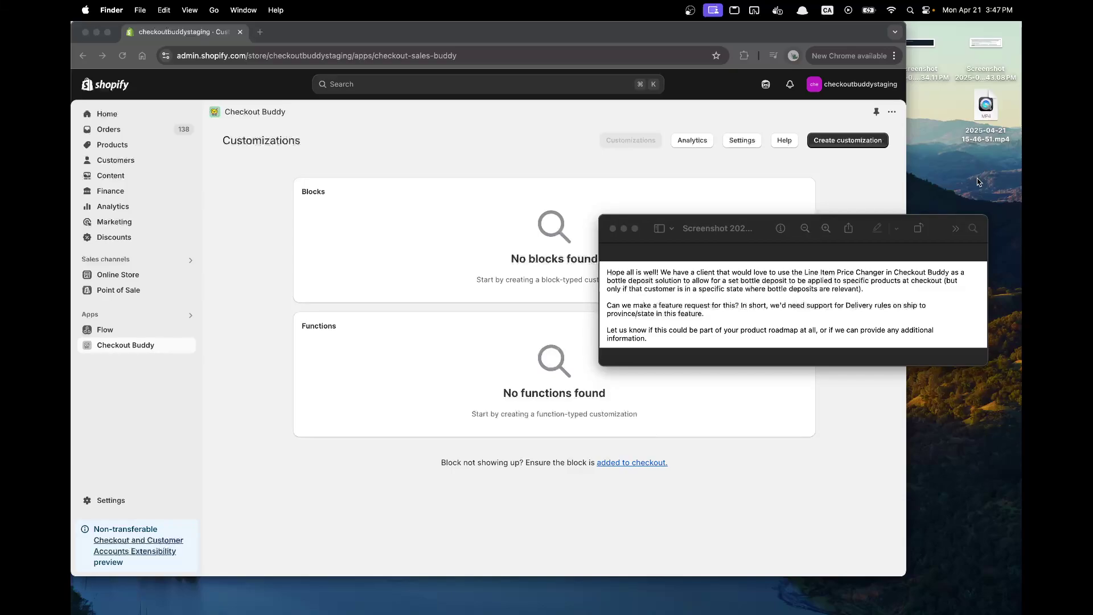
- Start a new customization, search for "line item price ch", and choose Line item price changer
left_click(508, 187)
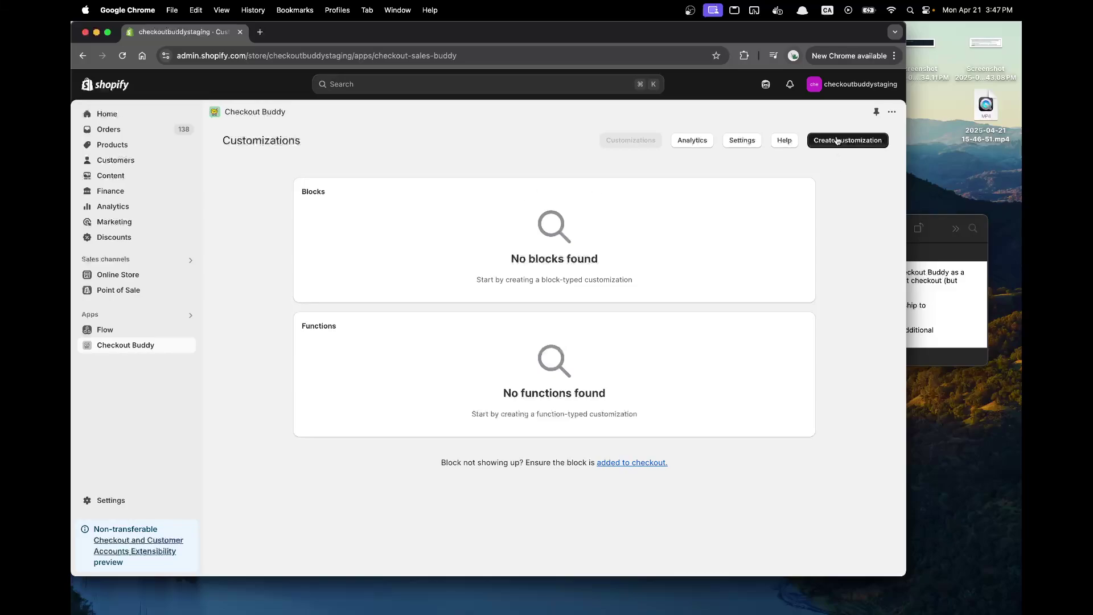
left_click(836, 140)
left_click(492, 184)
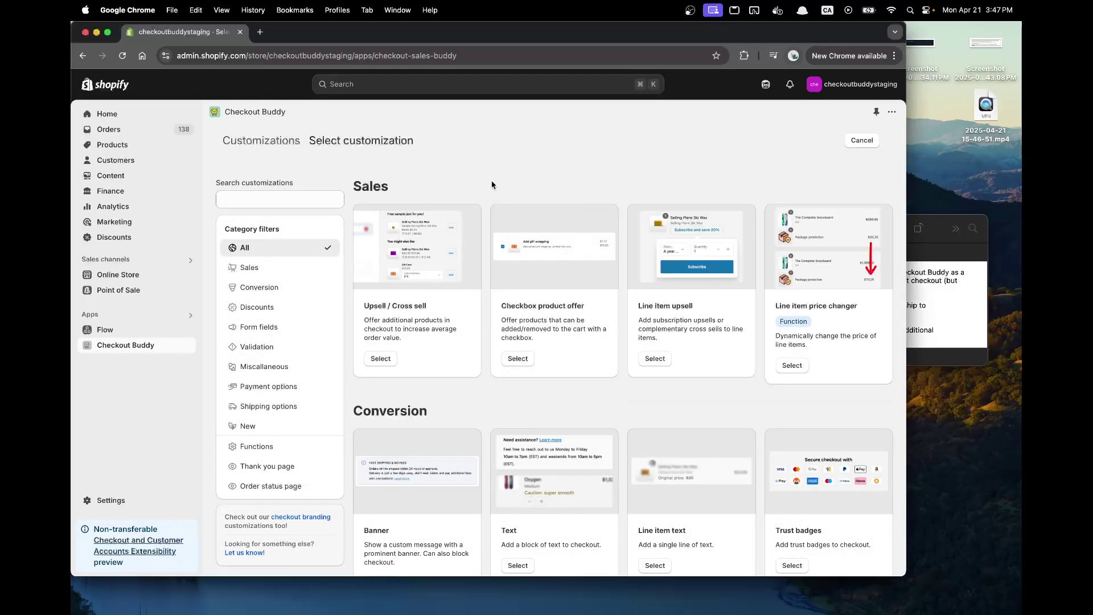
left_click(330, 202)
type("line item p")
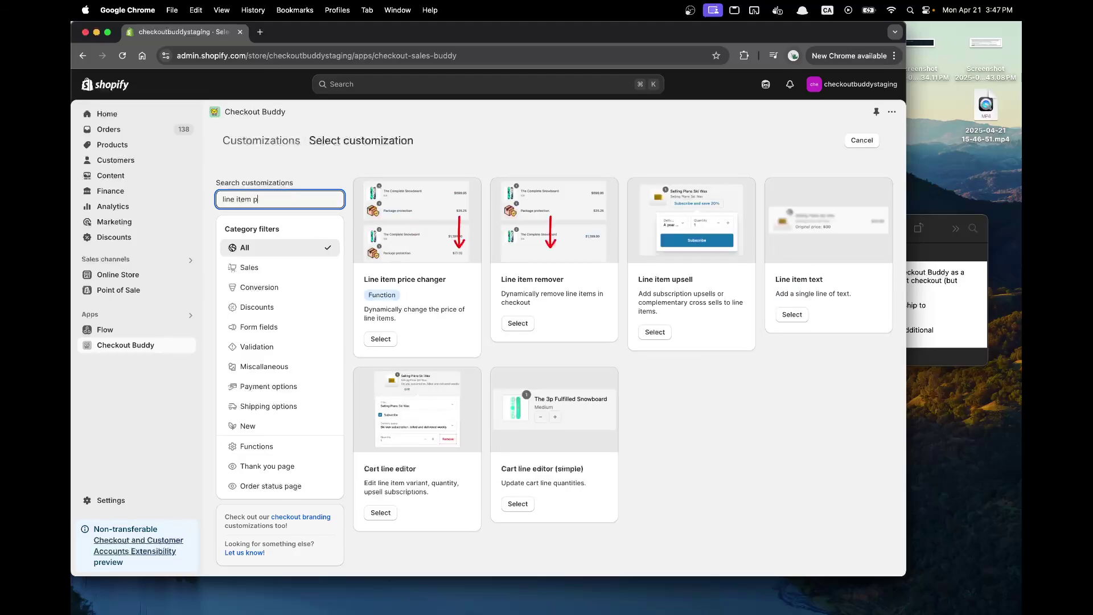
type("rice ch")
left_click(378, 338)
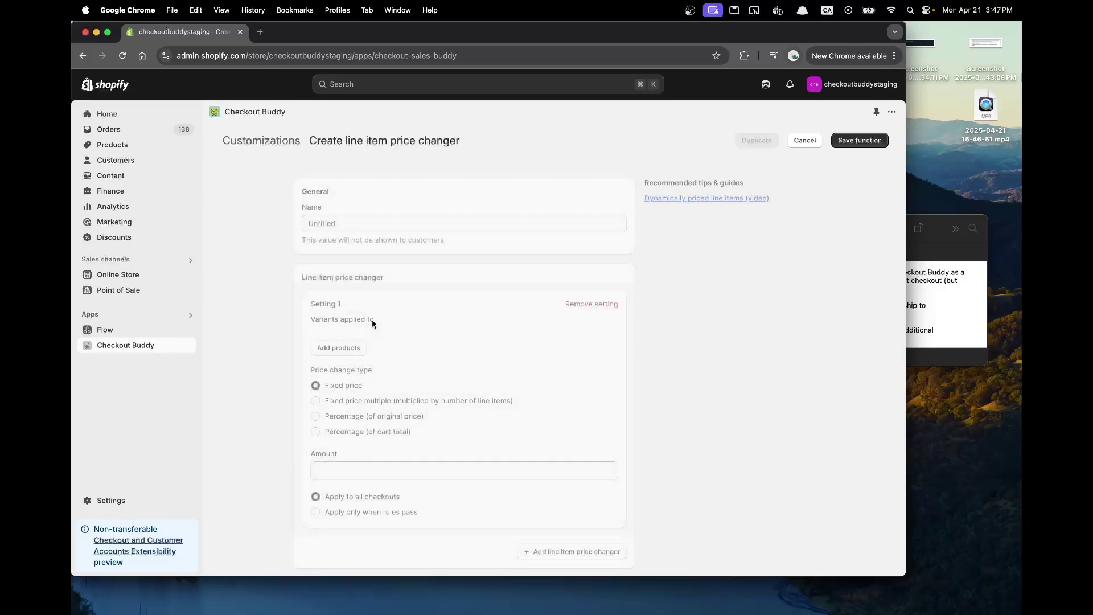
- Name the line item price changer "bottle deposit"
double_click(345, 222)
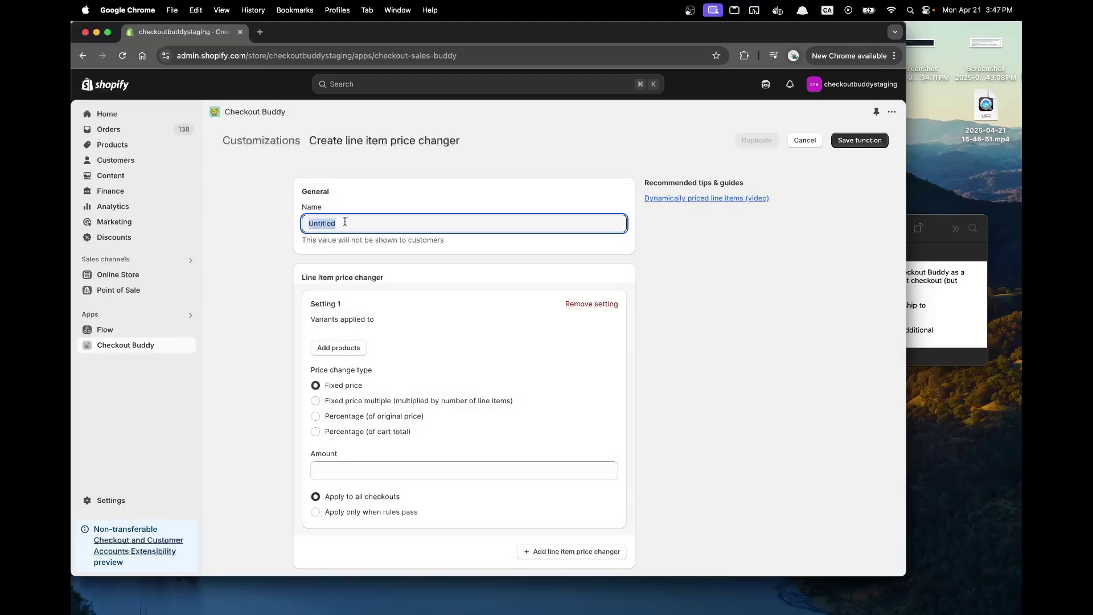
left_click(927, 287)
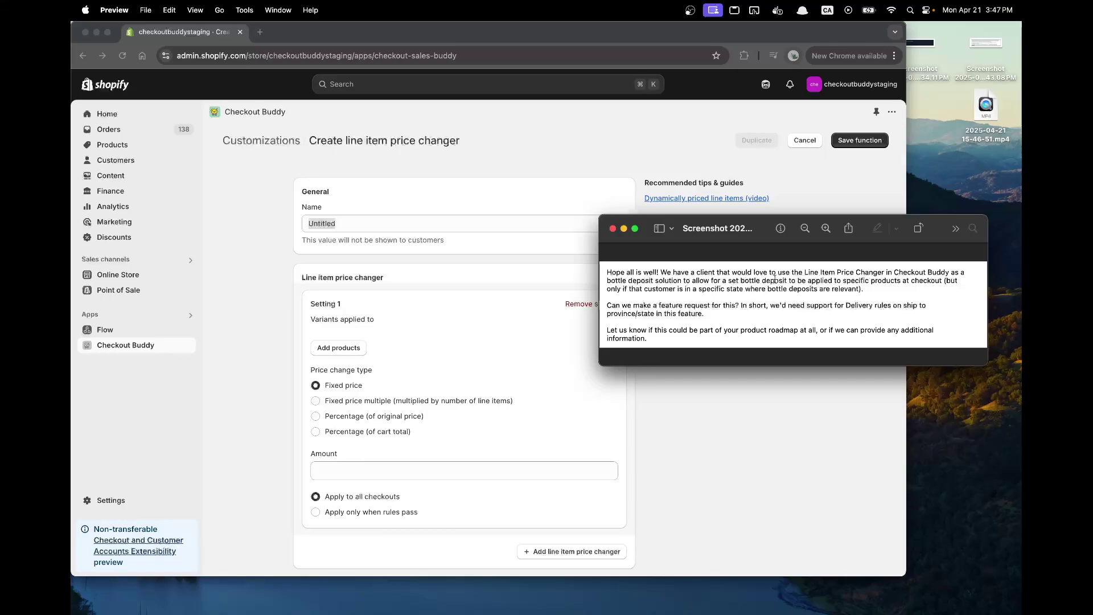
left_click(422, 224)
type("bo")
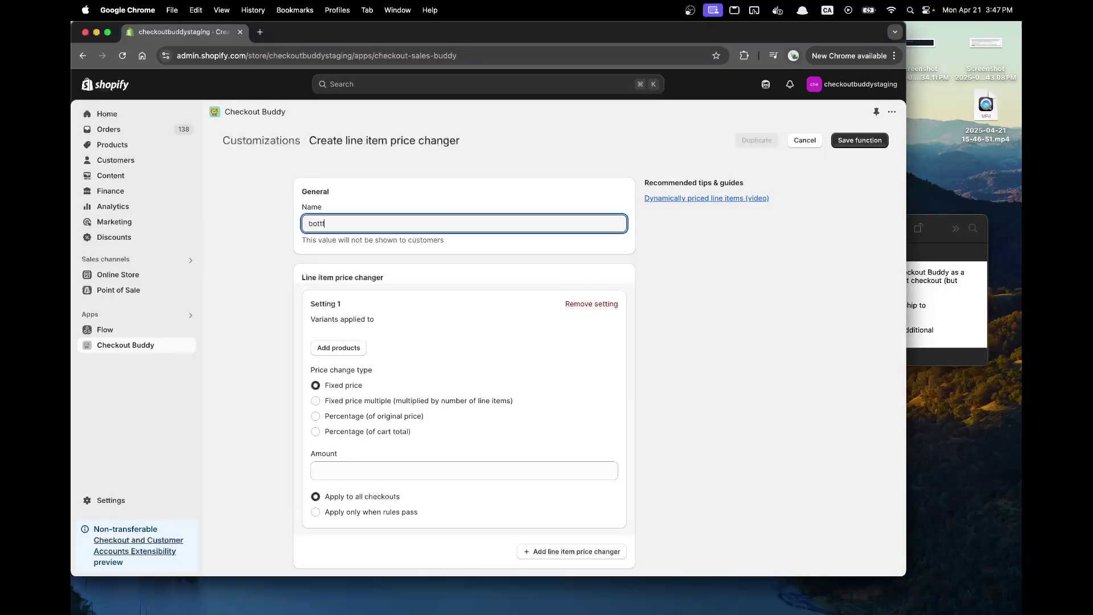
- Add the Package protection product to the variants that Setting 1 applies to
left_click(354, 347)
scroll(411, 365, "down", 3)
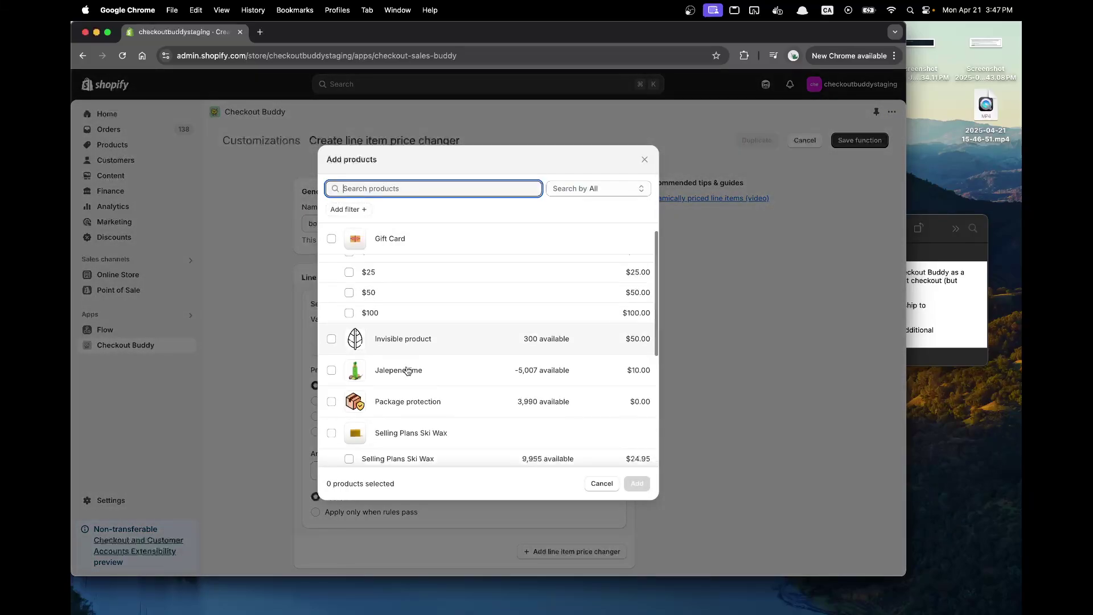
left_click(420, 318)
left_click(636, 483)
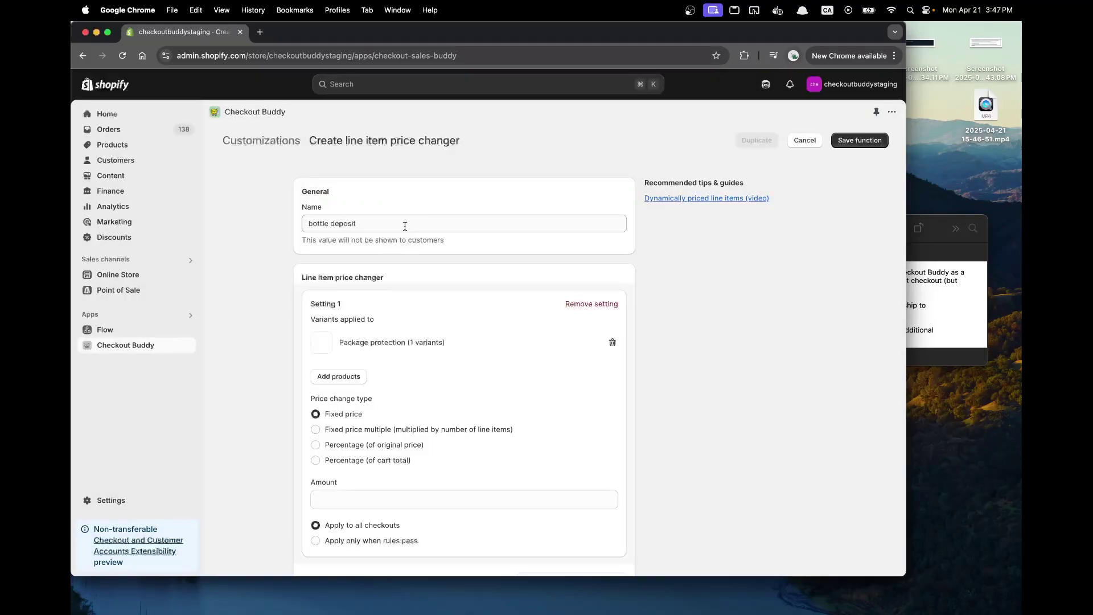
- Set the price change type to Percentage (of cart total) with an amount of 5
scroll(316, 364, "down", 3)
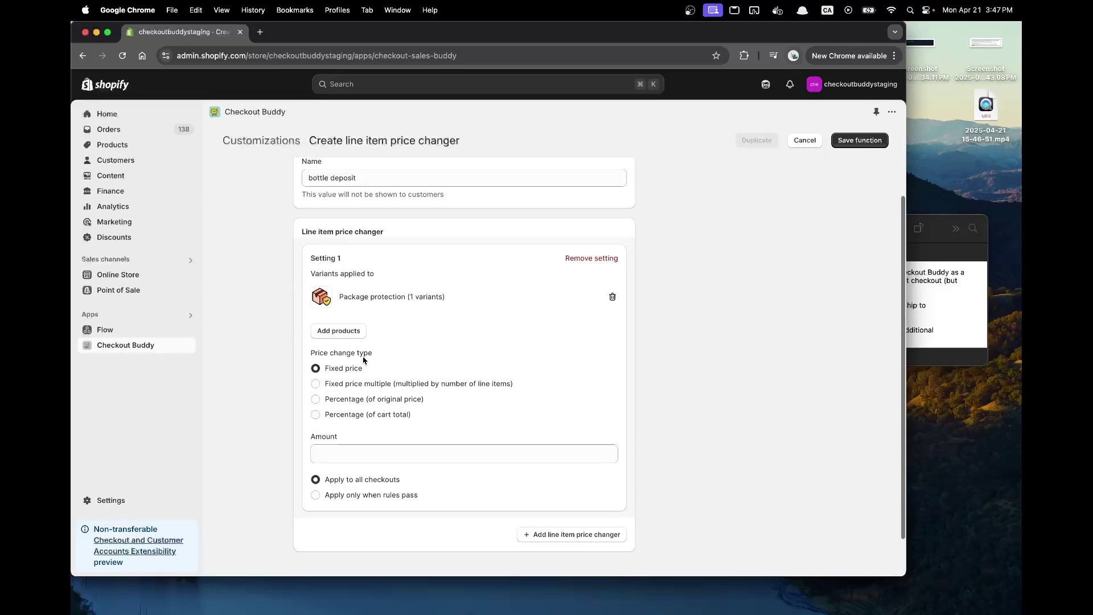
left_click(345, 411)
type("5")
left_click(357, 361)
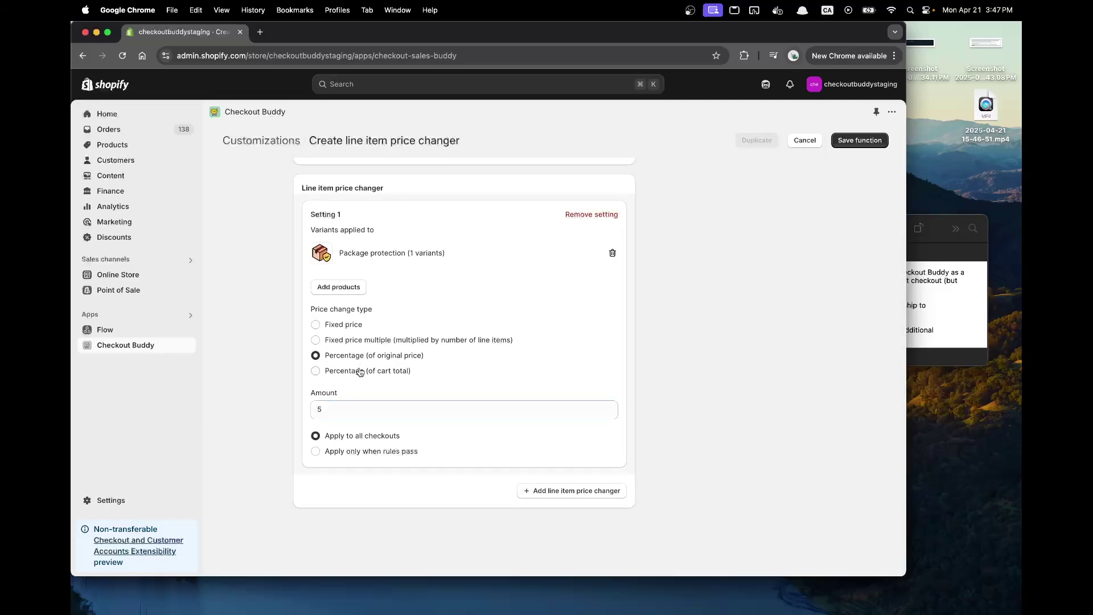
left_click(357, 369)
- Apply the price change only when rules pass, and add a "Cart attribute key, value" rule to Rule Set 2
left_click(352, 453)
left_click(600, 512)
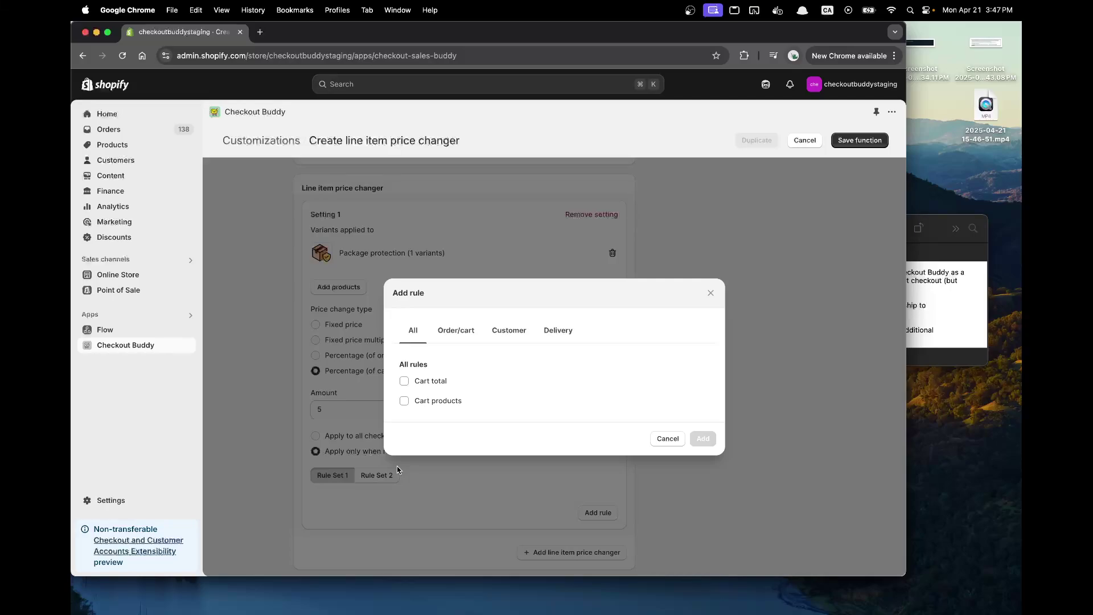
left_click(667, 438)
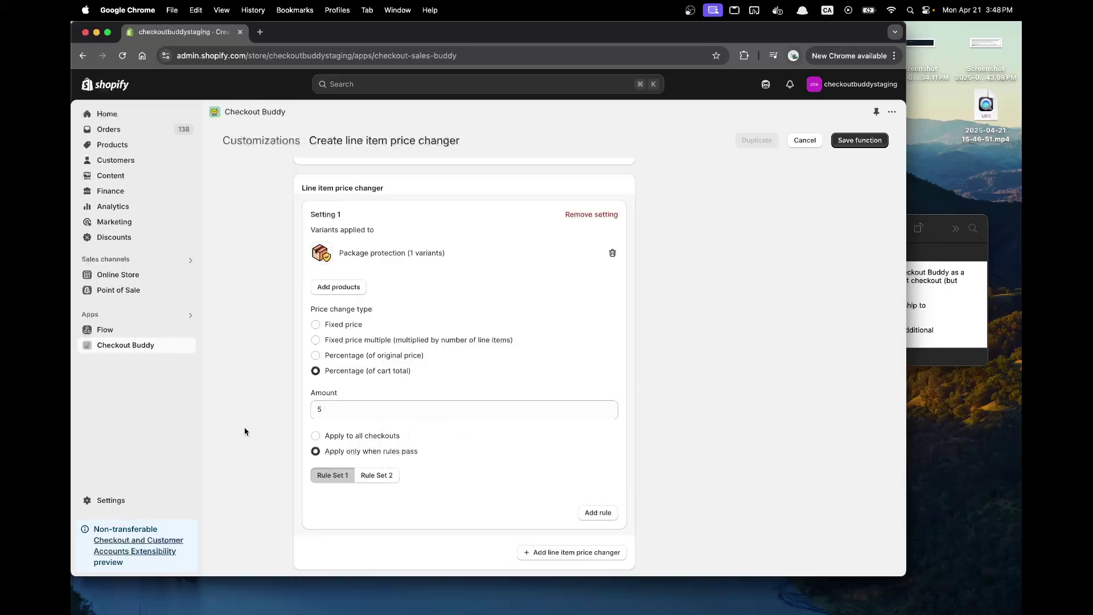
left_click(380, 479)
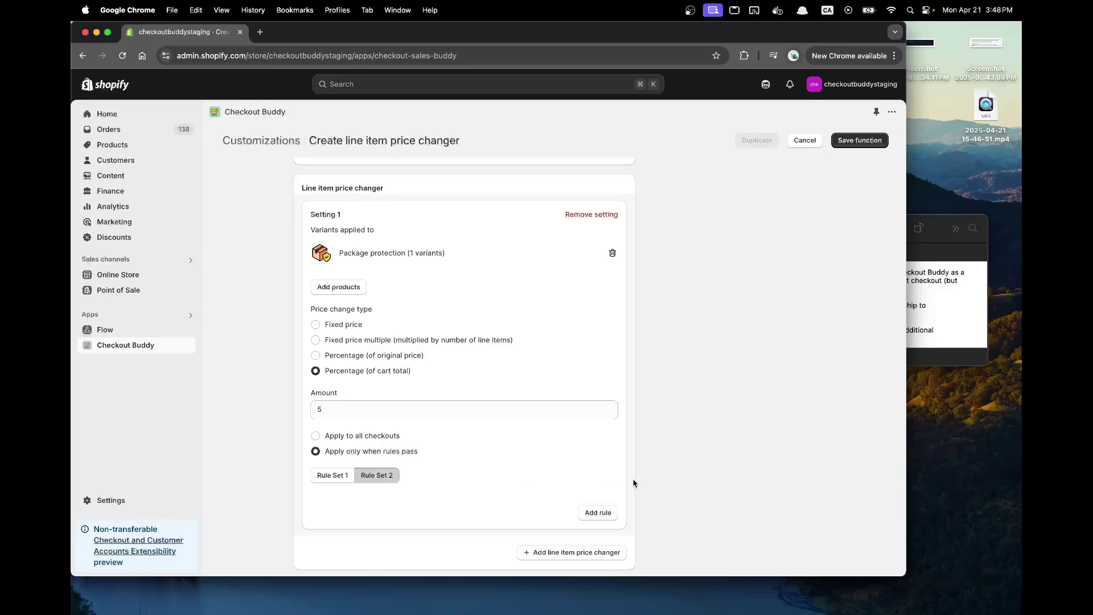
left_click(605, 514)
left_click(431, 412)
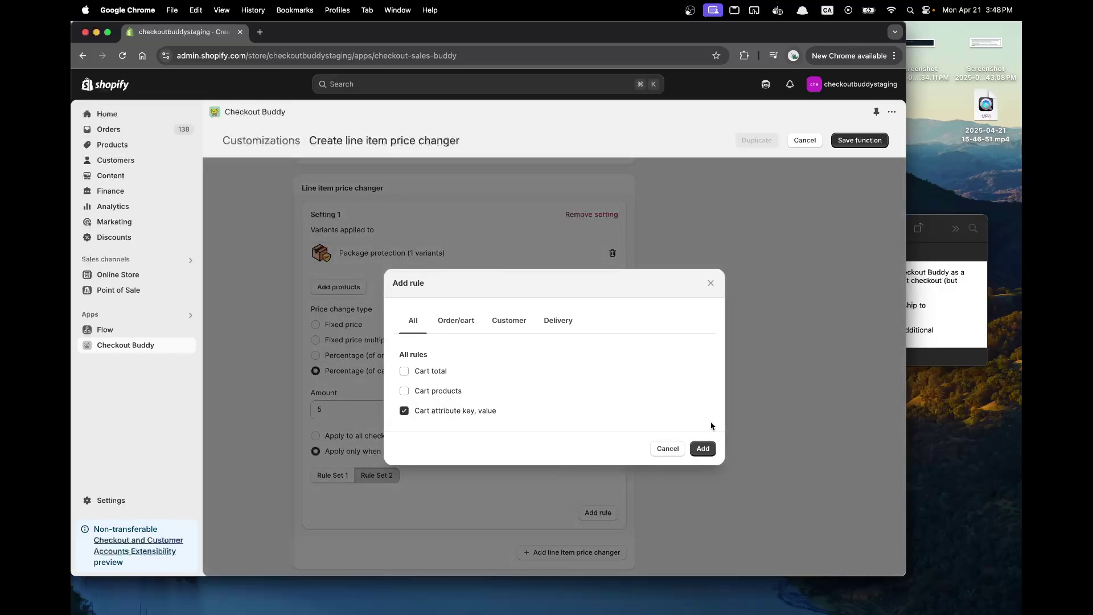
left_click(703, 448)
scroll(387, 321, "down", 3)
scroll(387, 321, "down", 1)
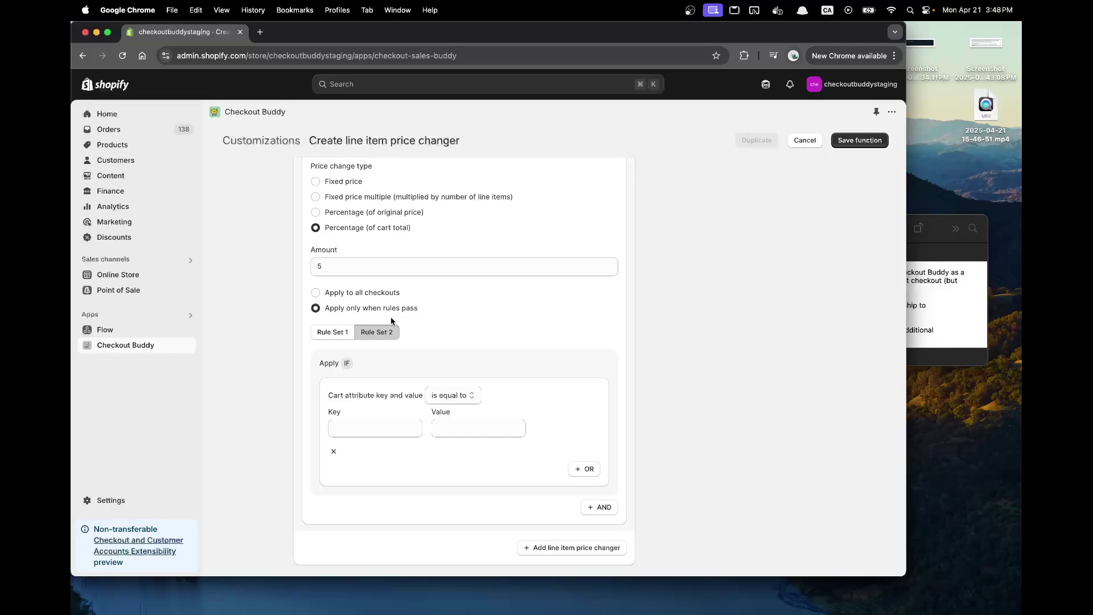
- Set the cart attribute rule's key to "is-selected-province" and its value to "true", and save the function
left_click(373, 428)
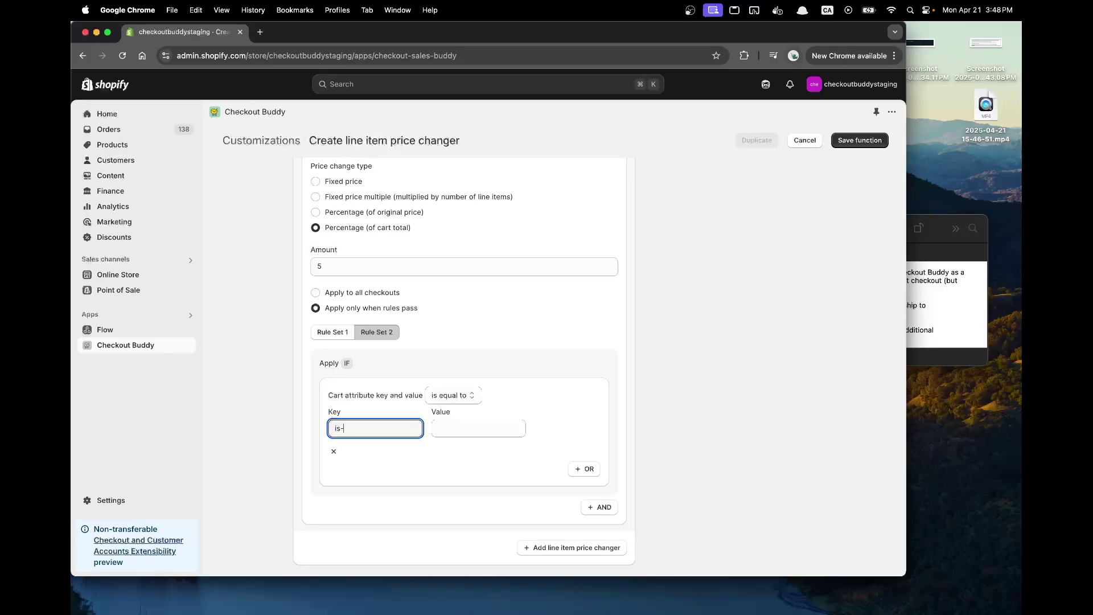
type("is-selec")
key("super+a")
key("Right")
type("ted-province")
left_click(456, 424)
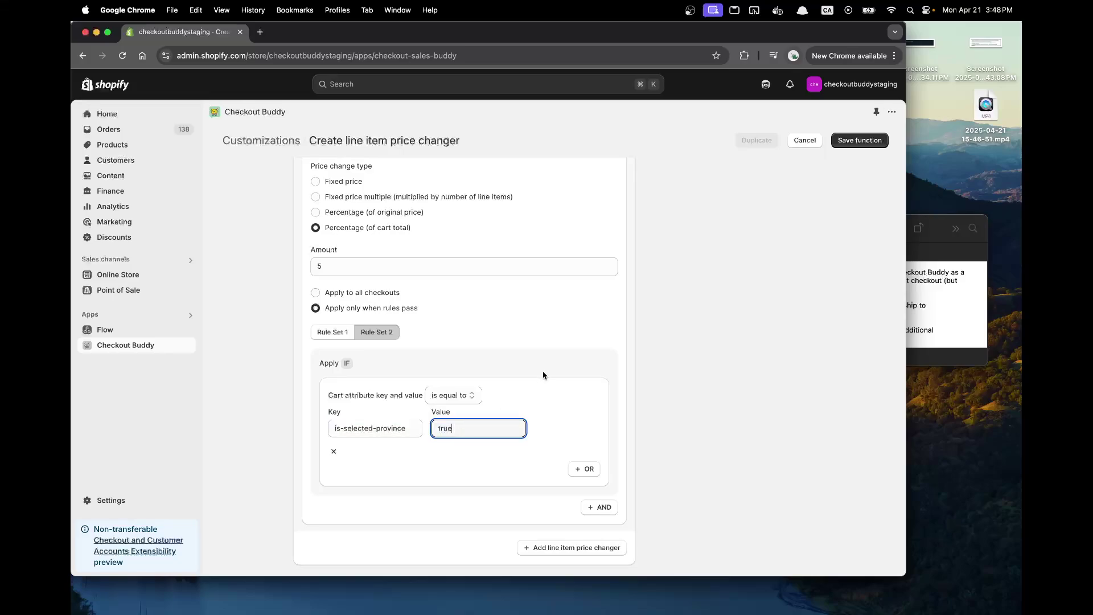
scroll(793, 187, "up", 4)
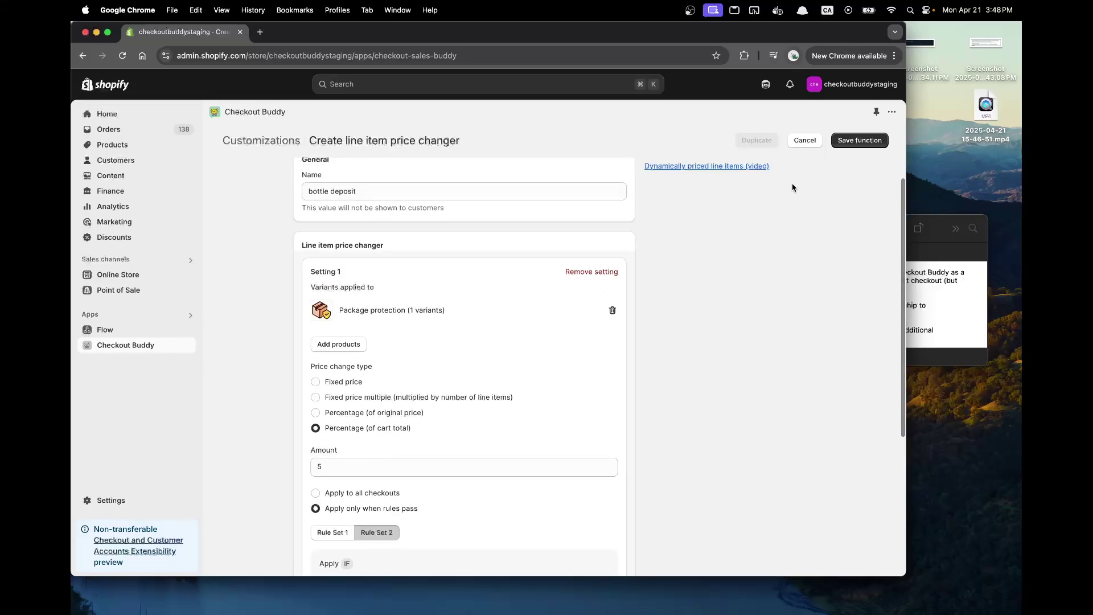
left_click(858, 140)
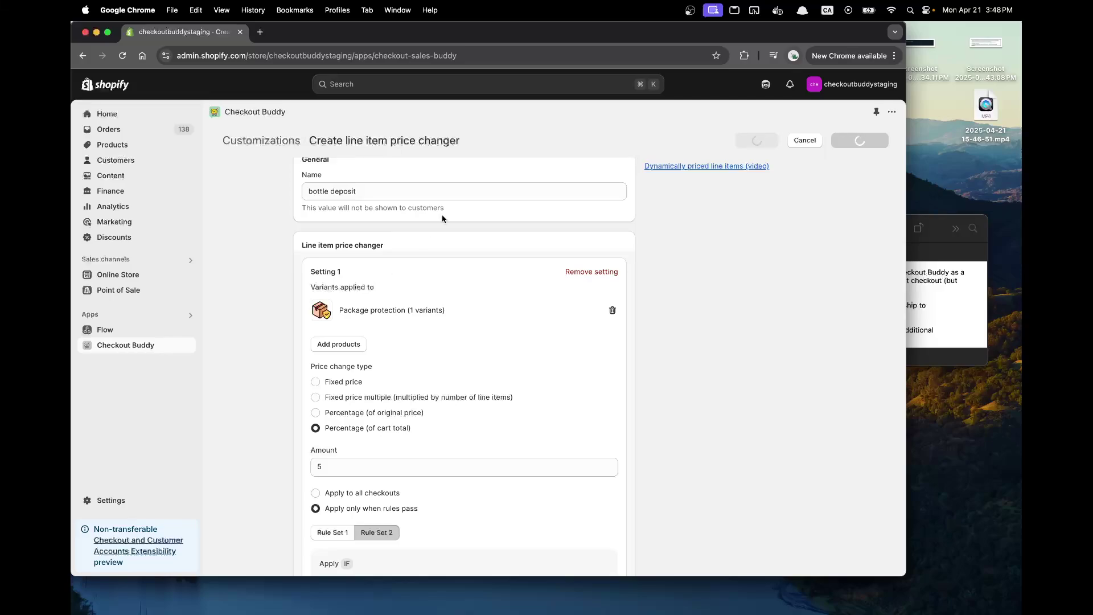
- Create an Apply checkout attribute customization, found by searching "apply", and set it to show only when rules pass
left_click(826, 143)
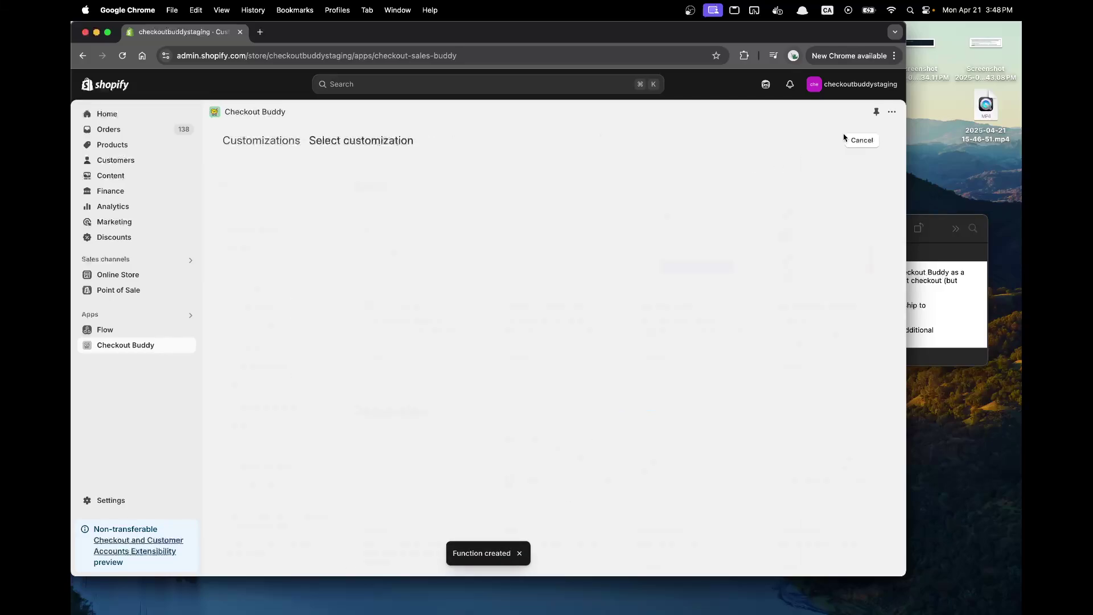
left_click(284, 198)
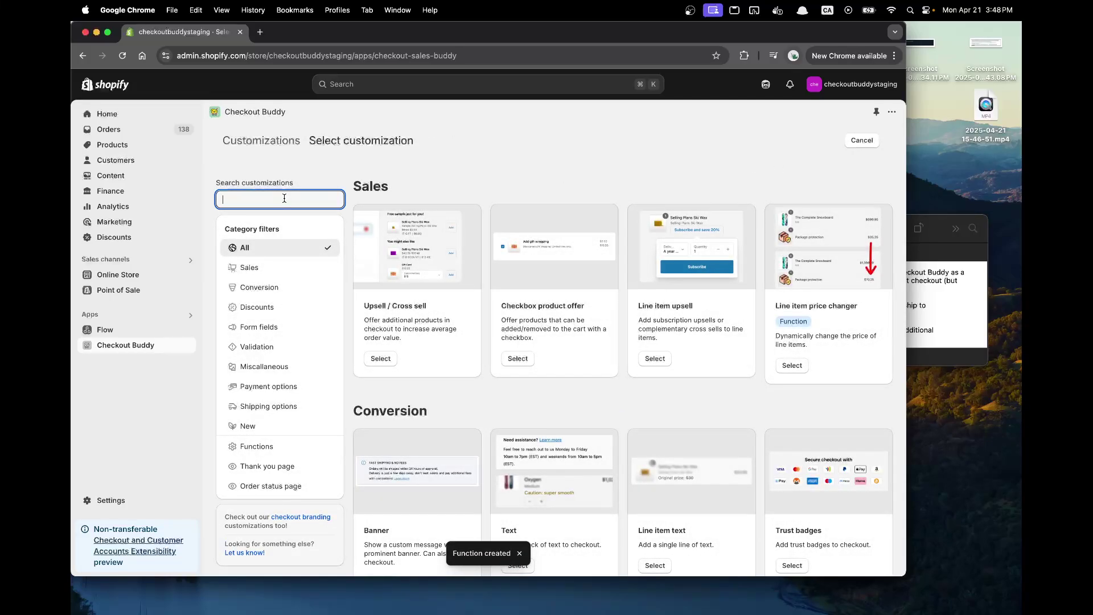
type("apply")
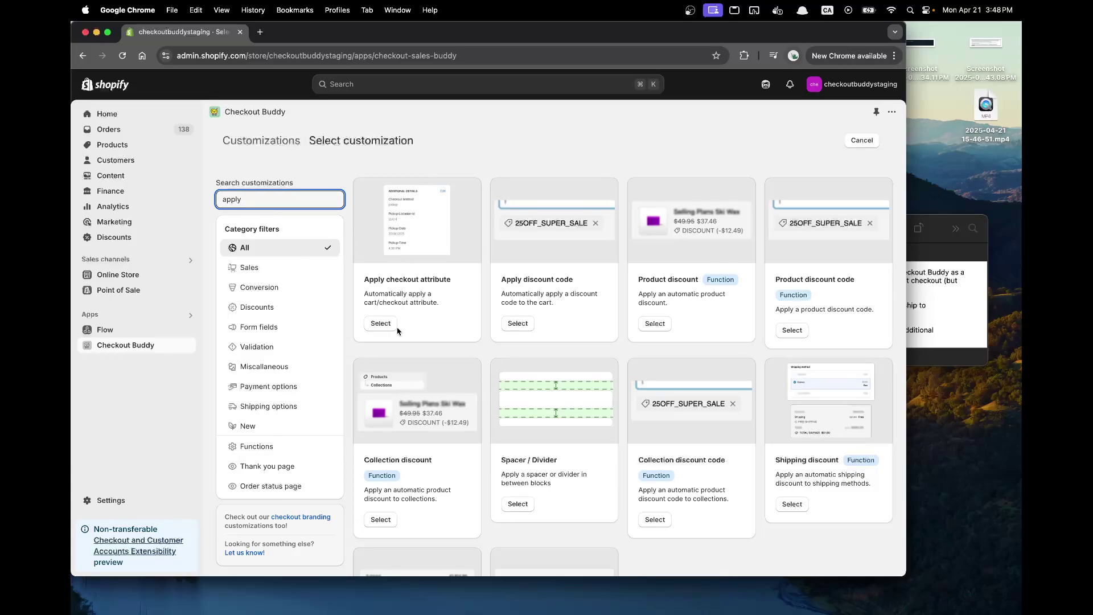
left_click(388, 323)
left_click(344, 377)
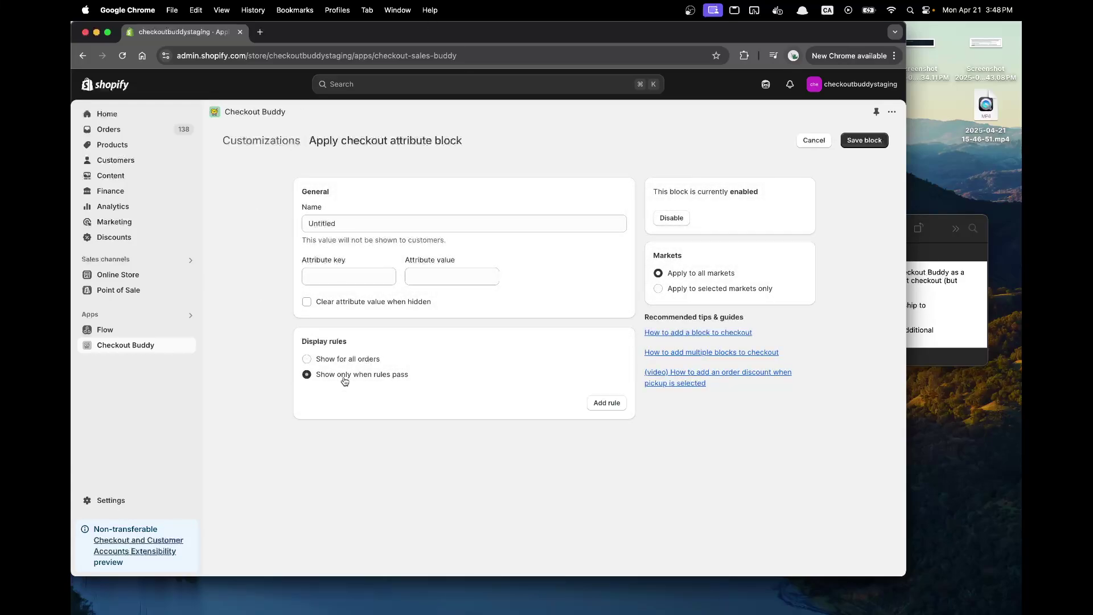
left_click(608, 404)
scroll(483, 360, "down", 2)
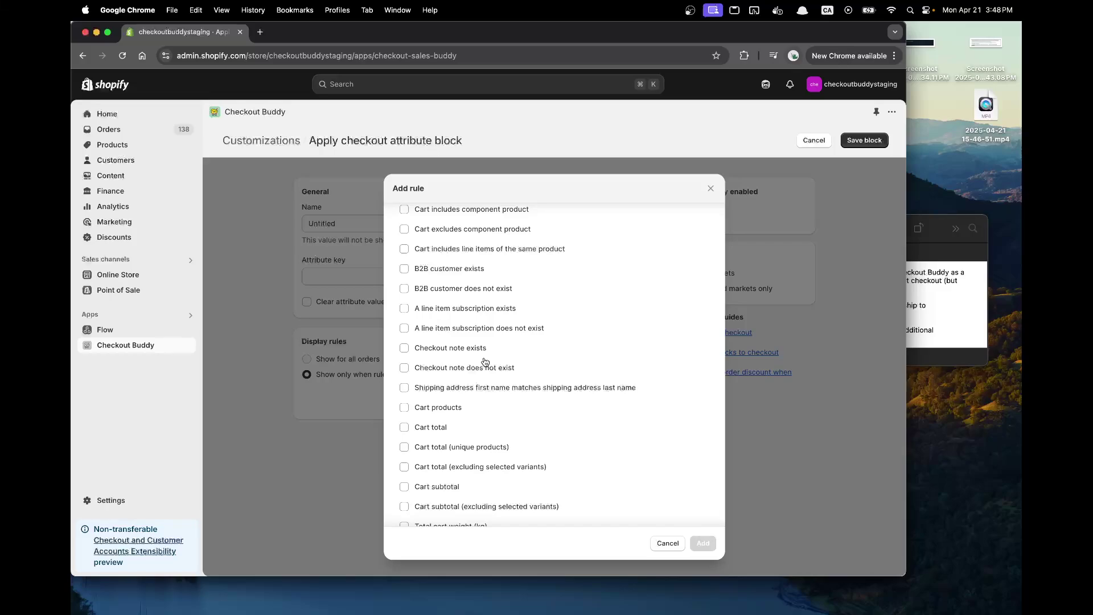
scroll(483, 361, "down", 3)
scroll(483, 361, "up", 10)
left_click(668, 543)
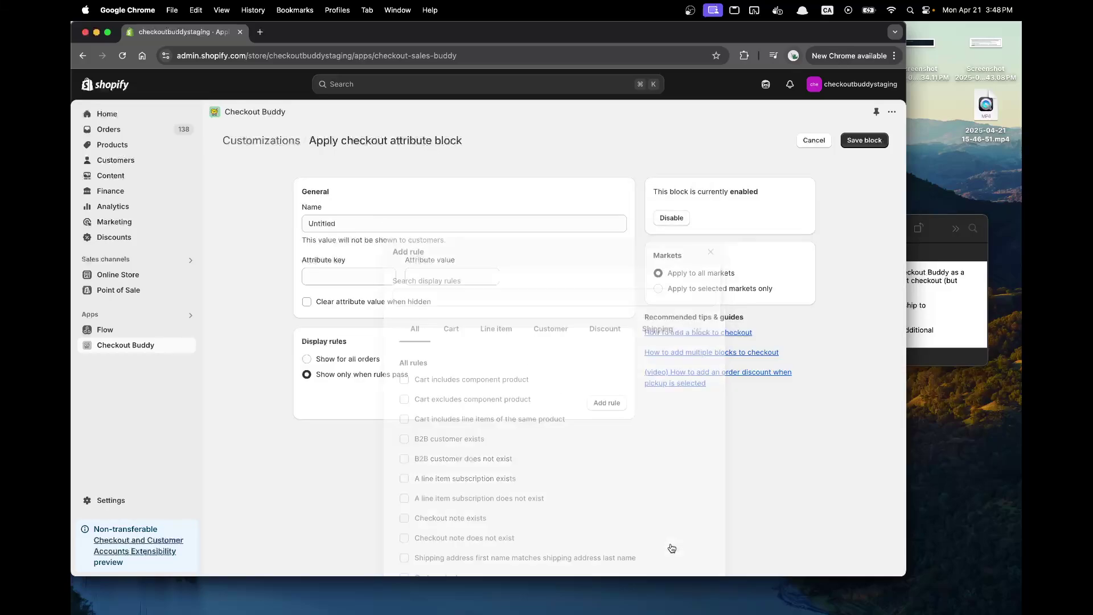
- Search the display rules for the province rule and add Shipping province to the checkout attribute block
left_click(604, 403)
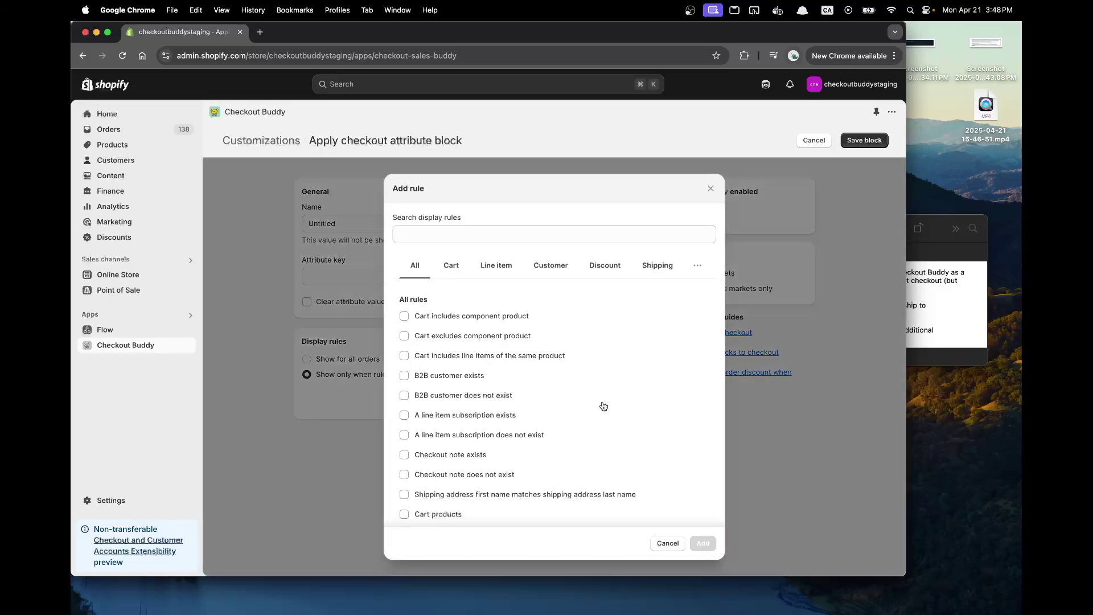
type("pro")
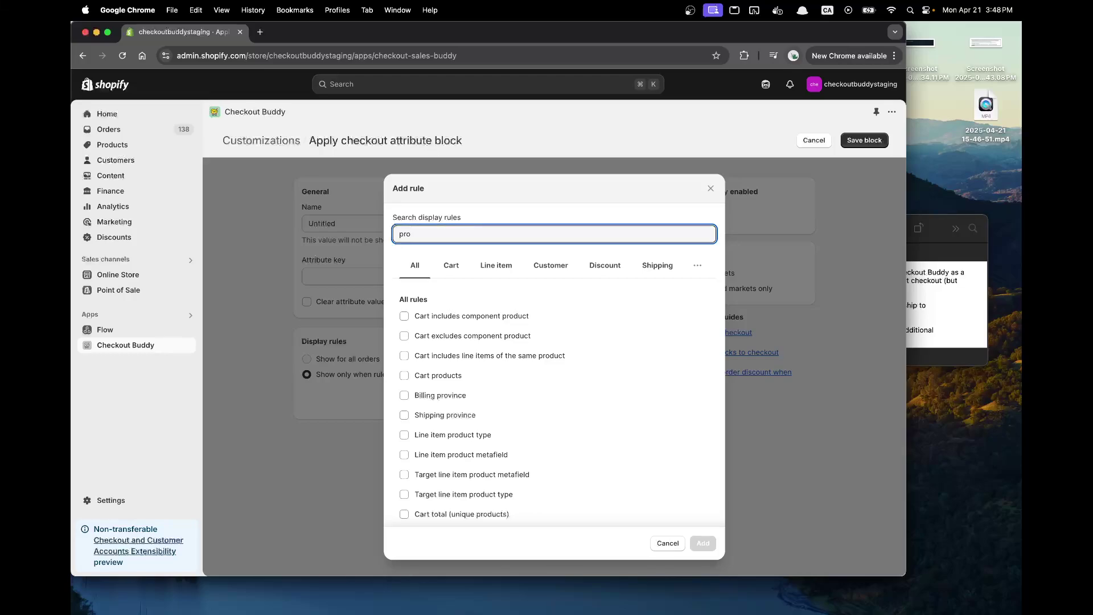
key("BackSpace")
key("BackSpace")
key("BackSpace")
type("state")
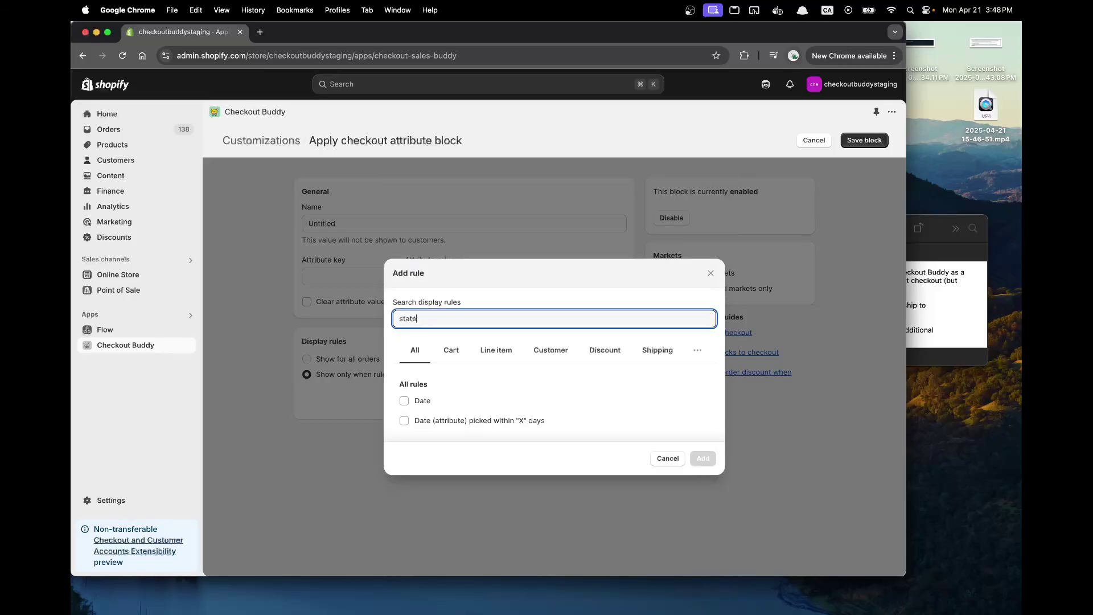
key("super+a")
type("provn")
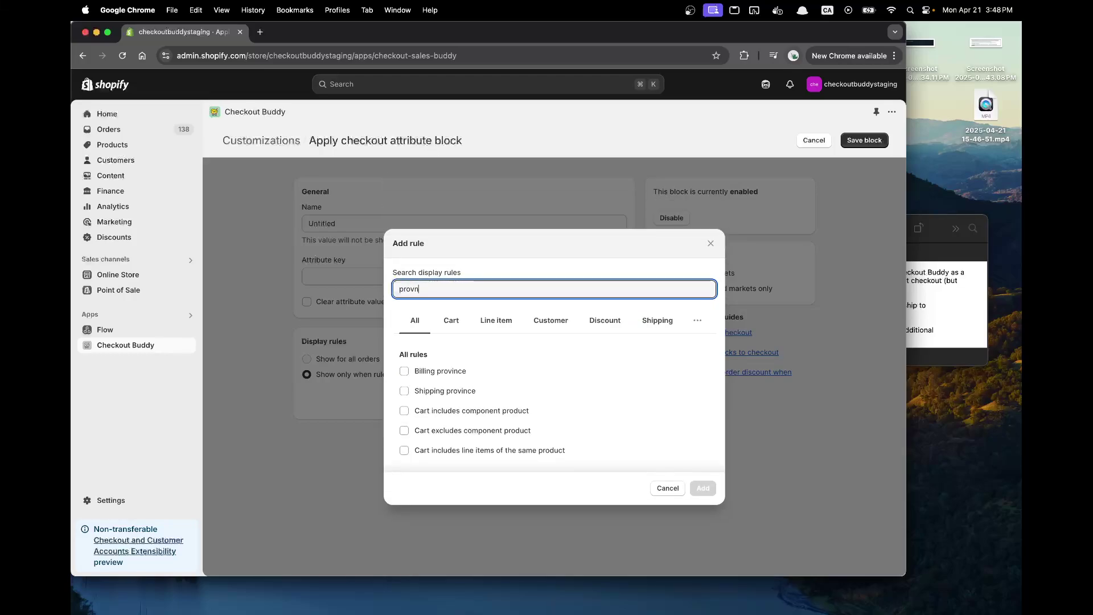
left_click(456, 391)
left_click(703, 487)
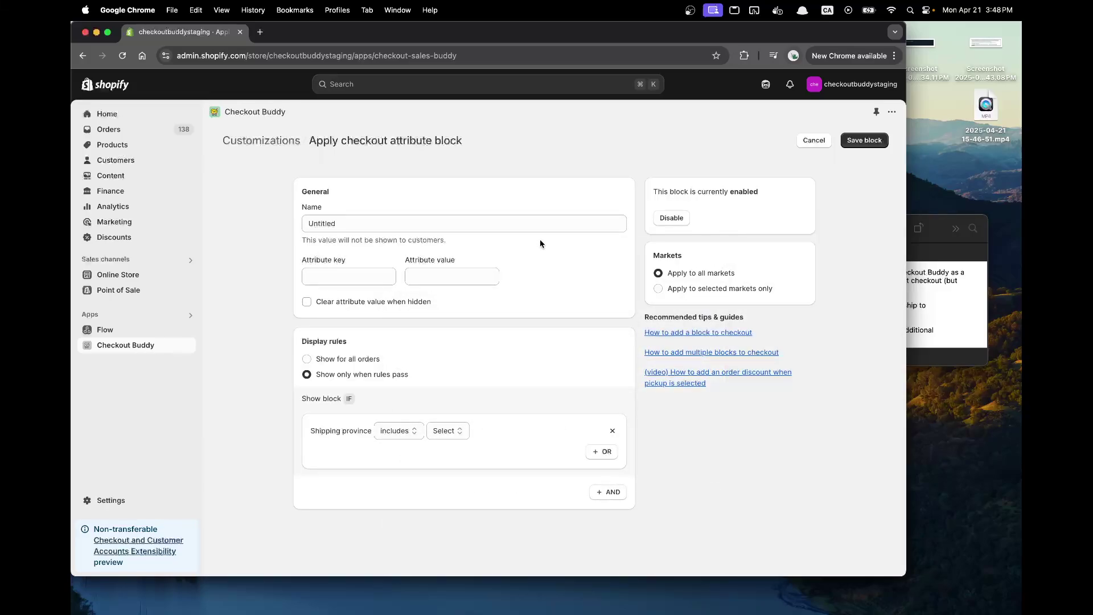
- Set the Shipping province display rule to include Ontario
left_click(445, 431)
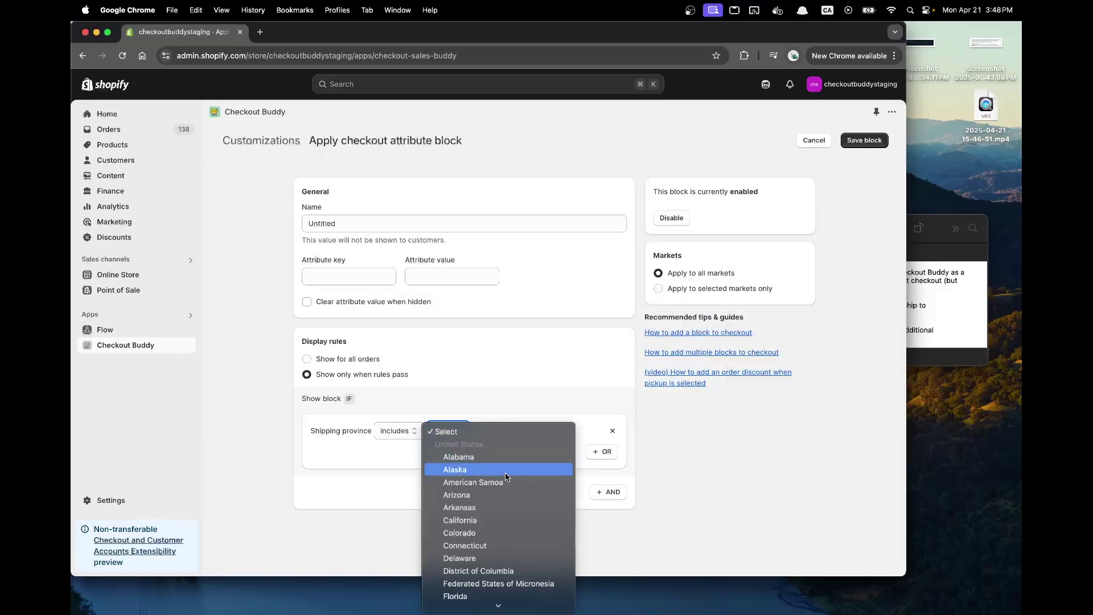
scroll(506, 476, "down", 20)
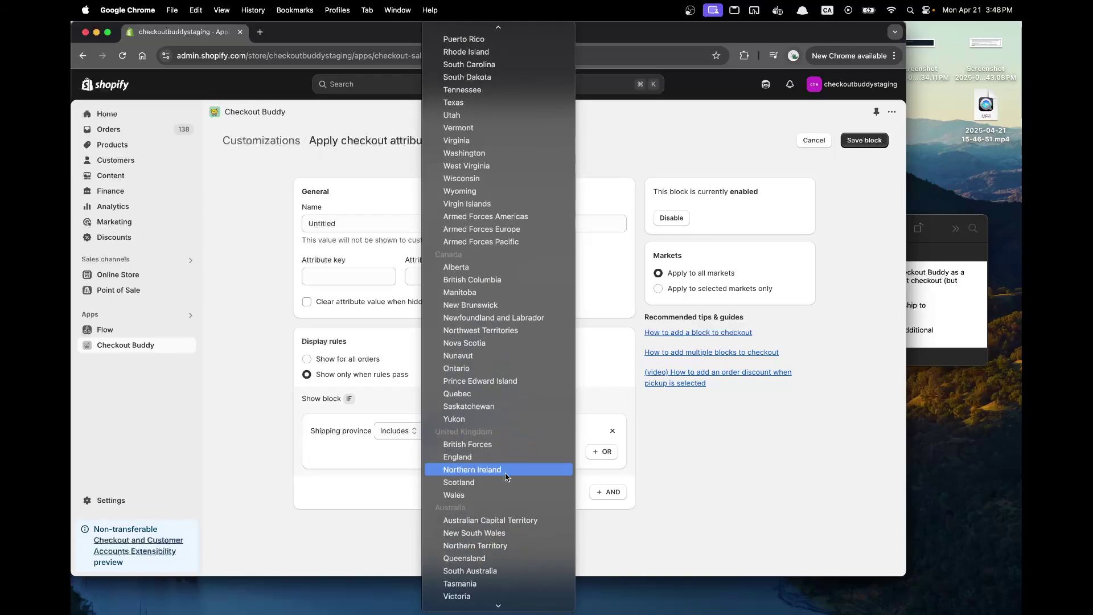
left_click(494, 371)
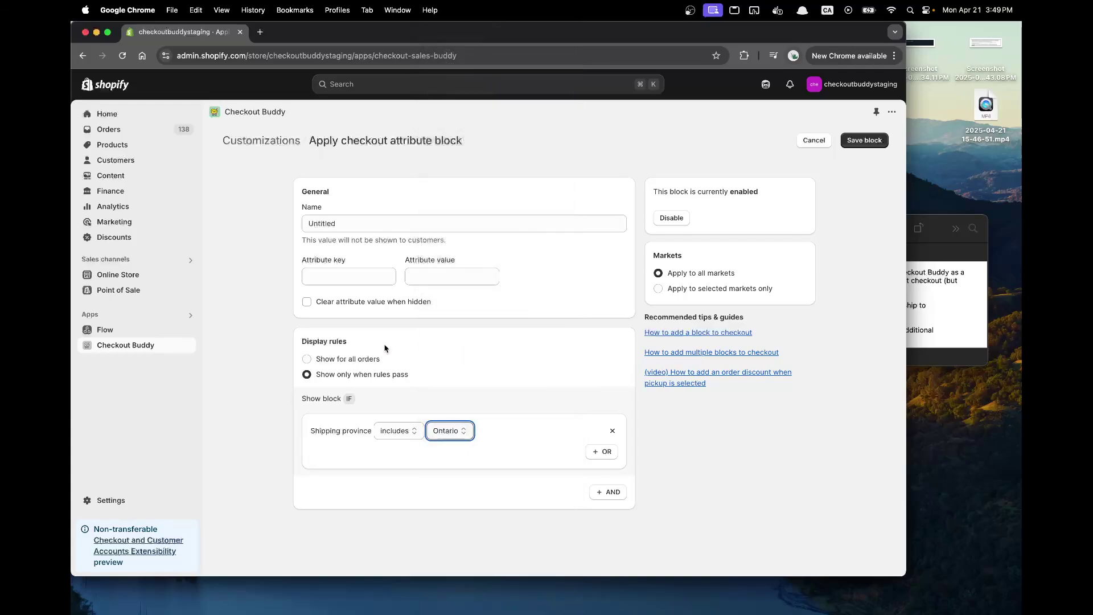
- Set the attribute key to "is-selected" and value to "true", clear the attribute value when hidden, and save the block
left_click(337, 277)
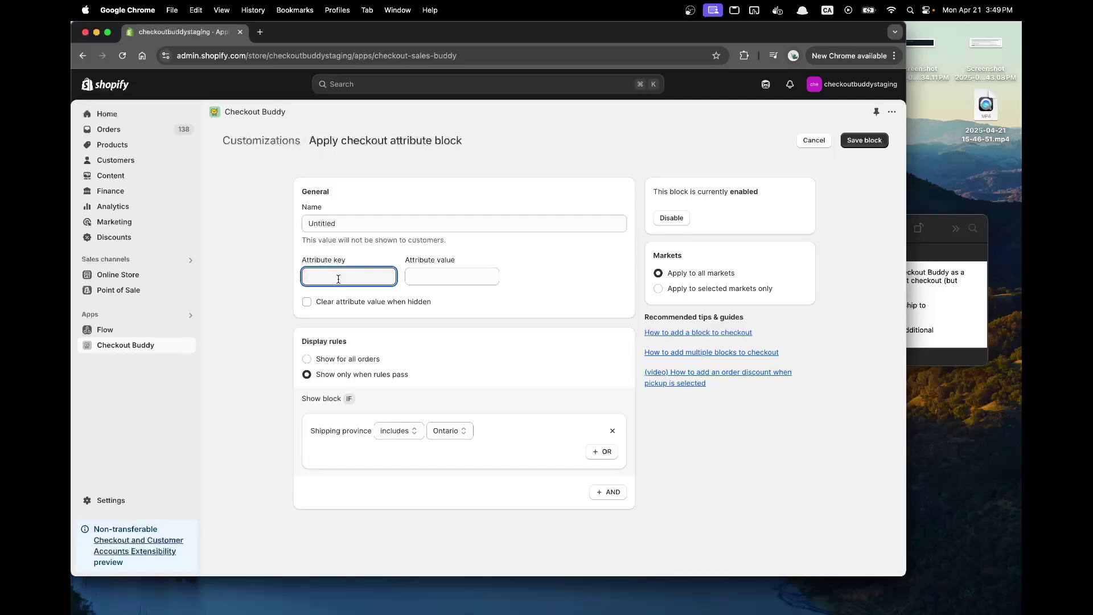
type("is-selected")
key("Tab")
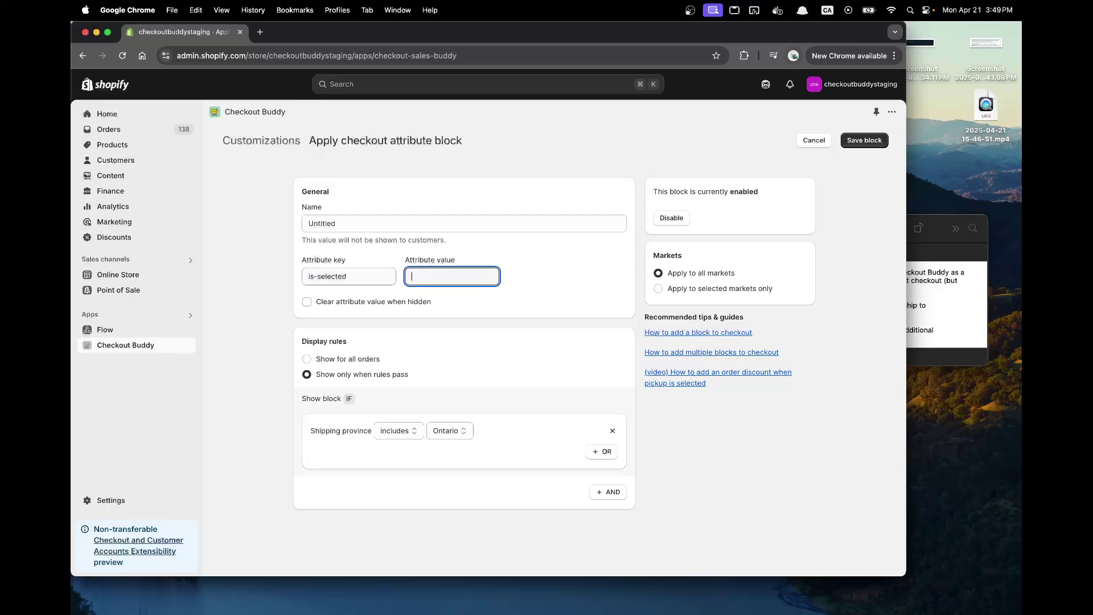
left_click(352, 302)
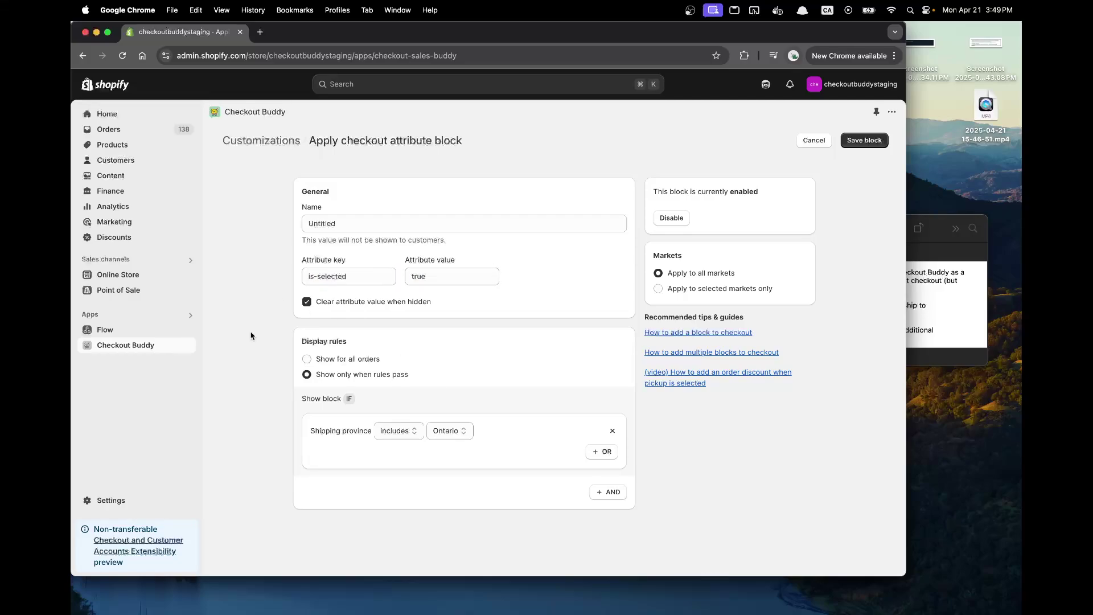
left_click(867, 144)
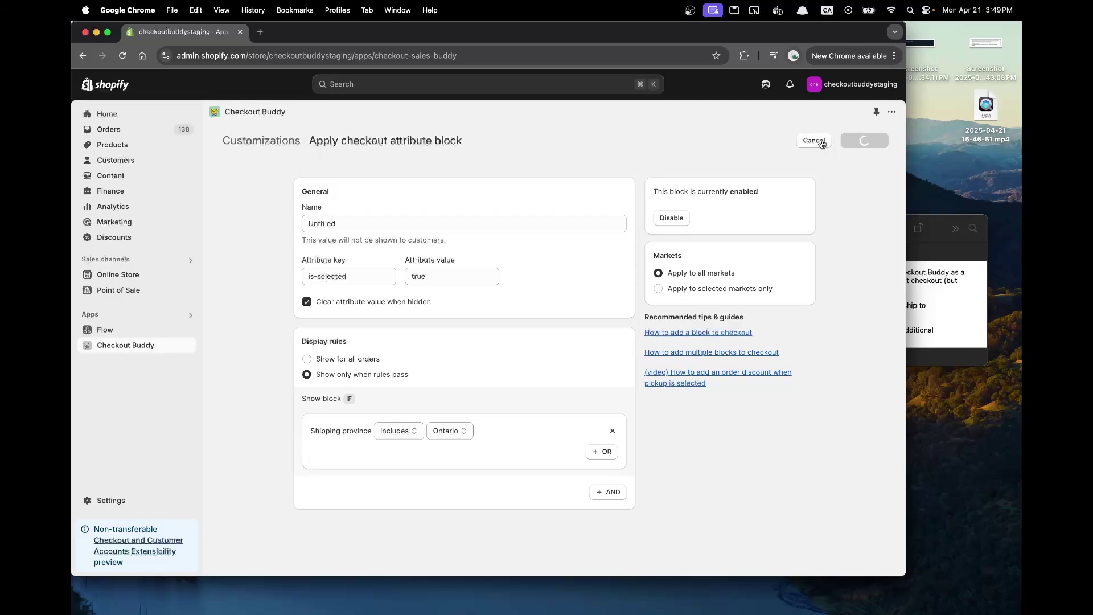
left_click(478, 229)
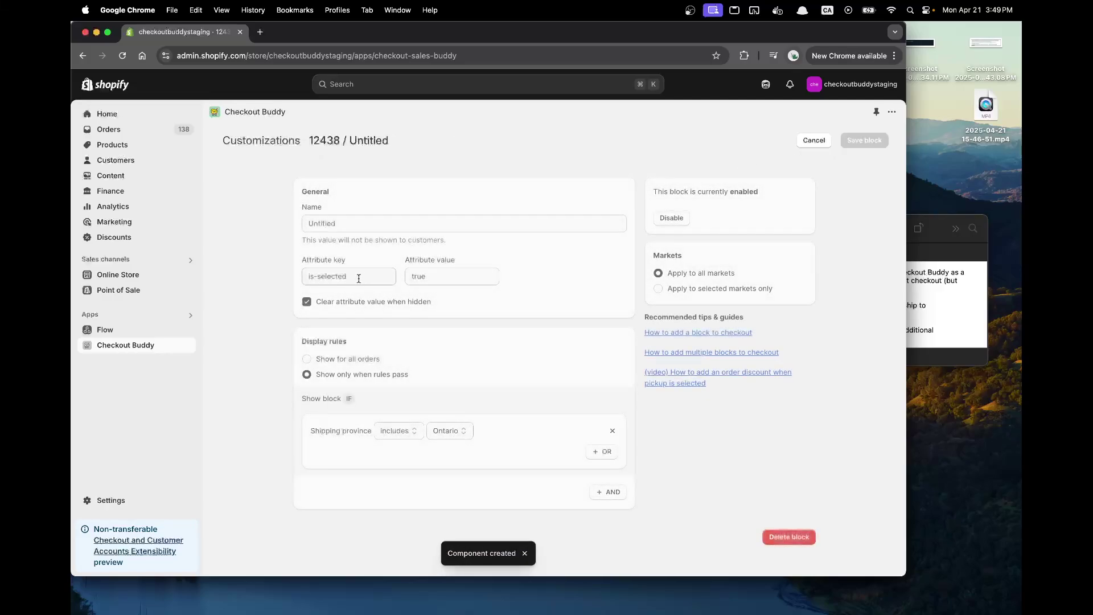
- Copy the cart attribute key "is-selected-province" from the bottle deposit function and return to the customizations list
double_click(350, 277)
left_click(814, 140)
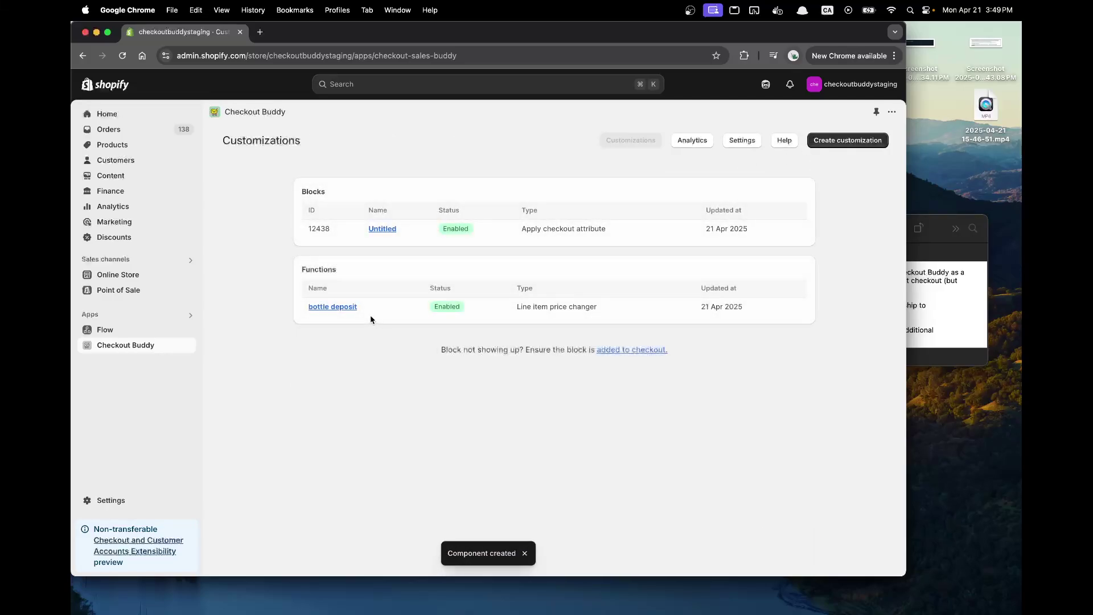
left_click(370, 315)
scroll(370, 315, "down", 4)
triple_click(360, 434)
key("super+c")
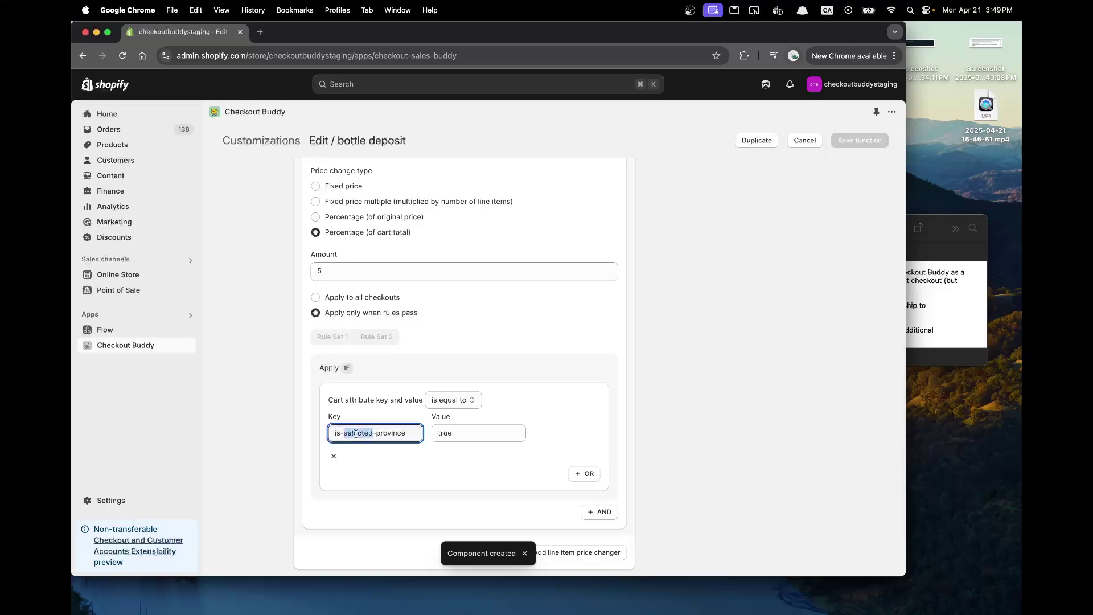
left_click(805, 140)
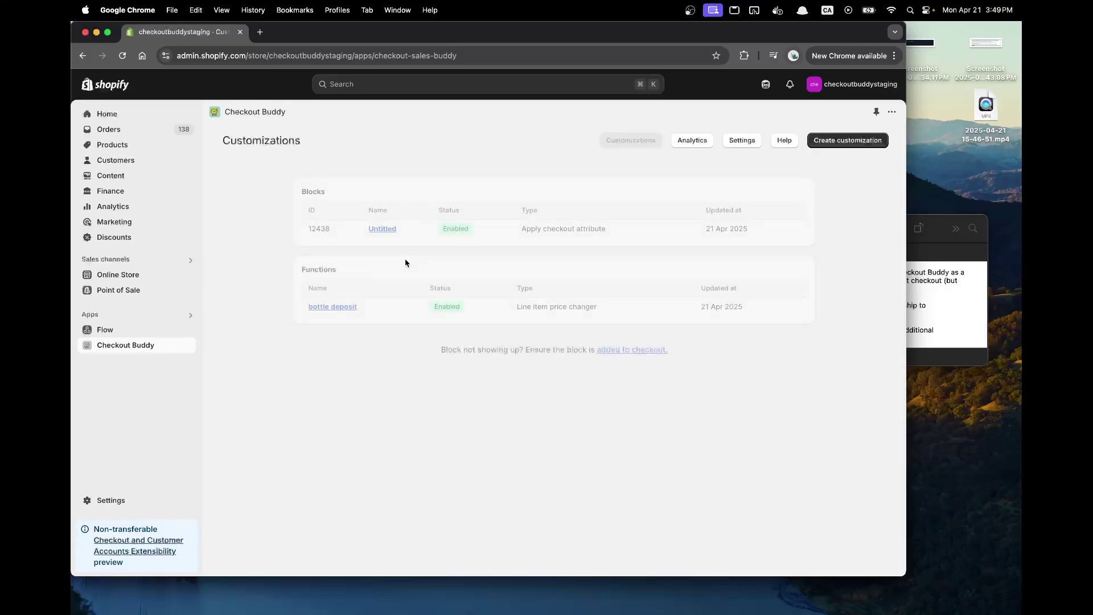
- Replace the checkout attribute block's key with "is-selected-province", save the block, and return to the customizations list
left_click(375, 226)
triple_click(354, 275)
key("super+v")
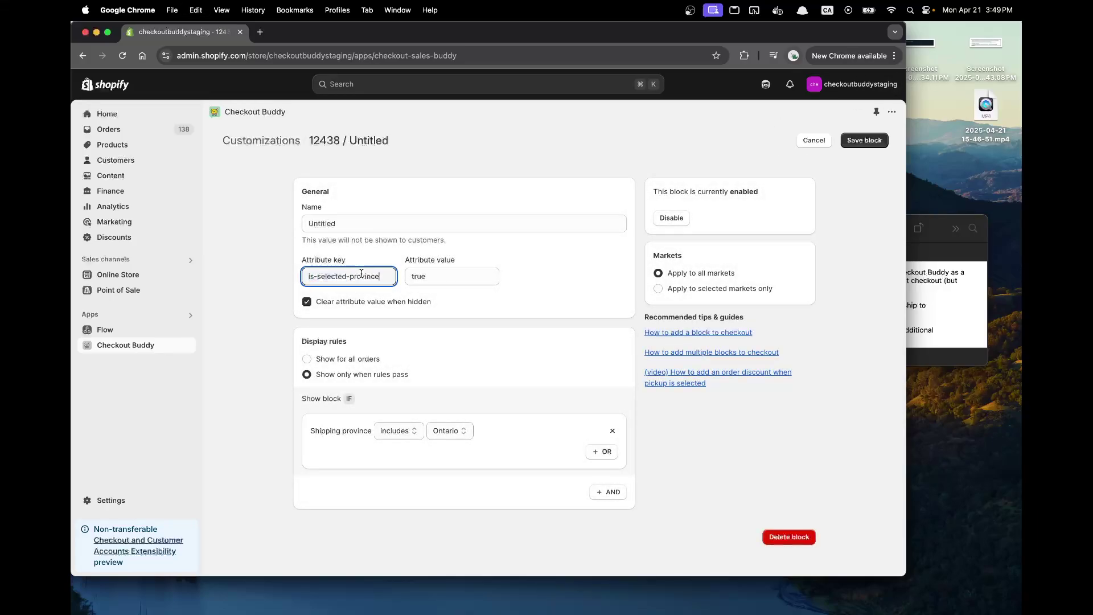
left_click(854, 144)
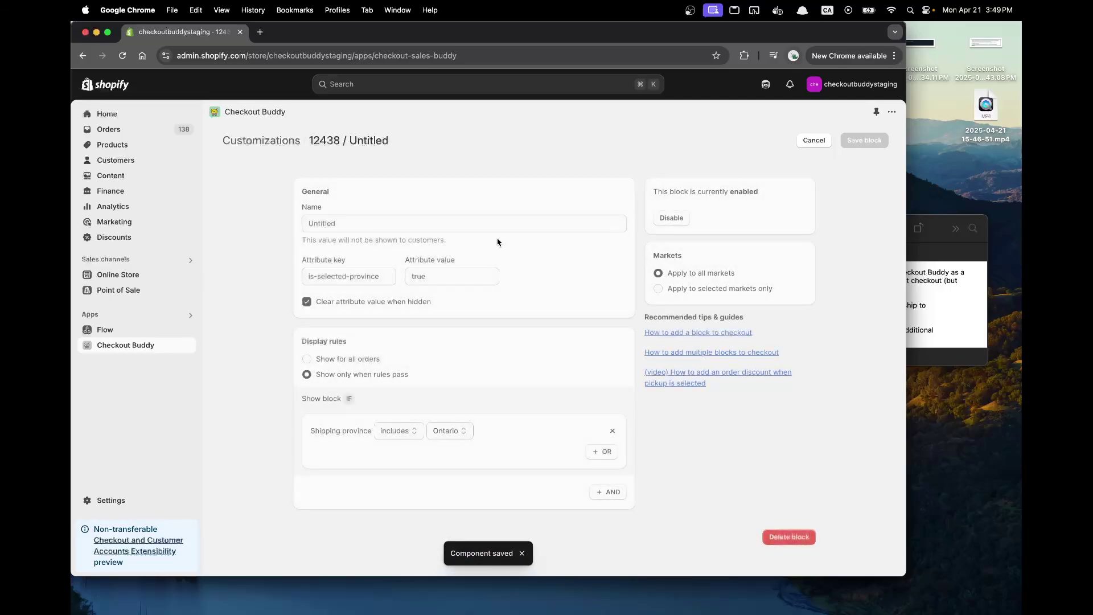
left_click(813, 143)
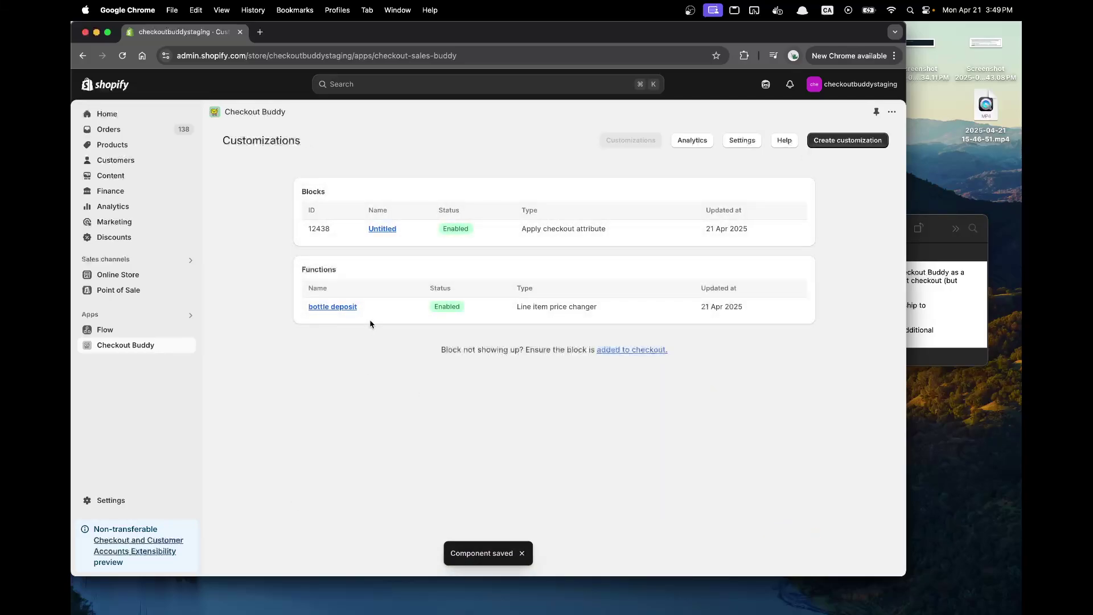
- Rename the bottle deposit function to "bottle deposits", save it, and return to the customizations list after reviewing its rule
left_click(382, 308)
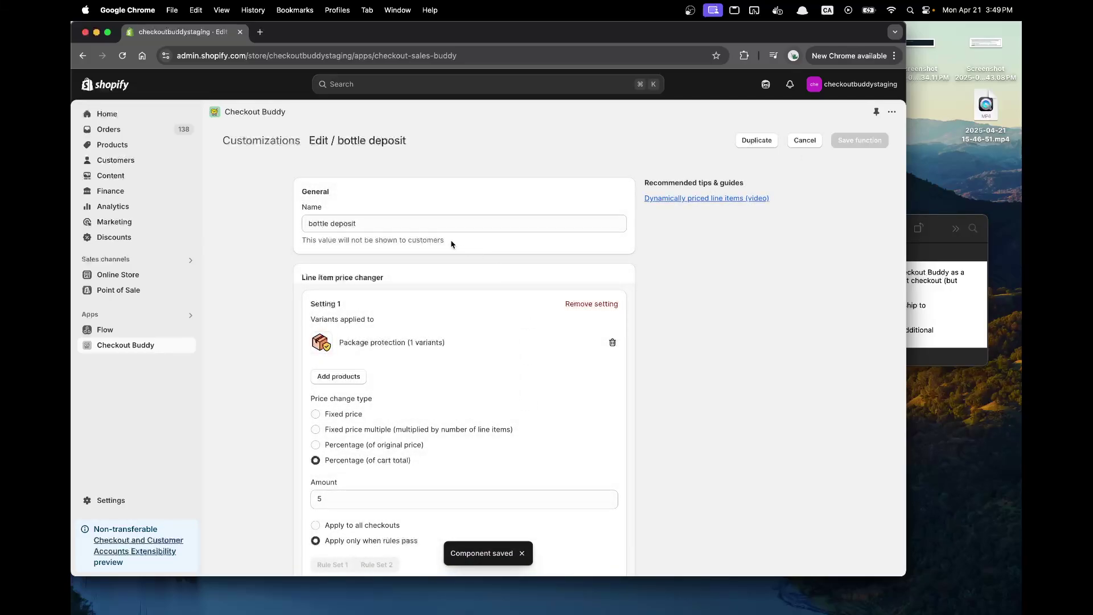
left_click(403, 223)
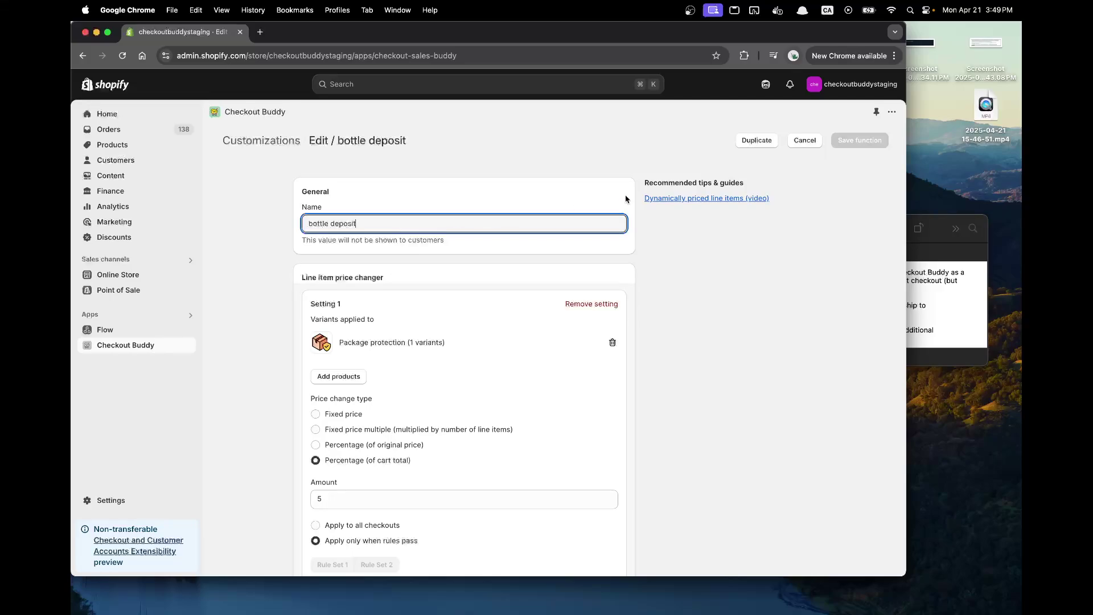
type("s")
left_click(861, 140)
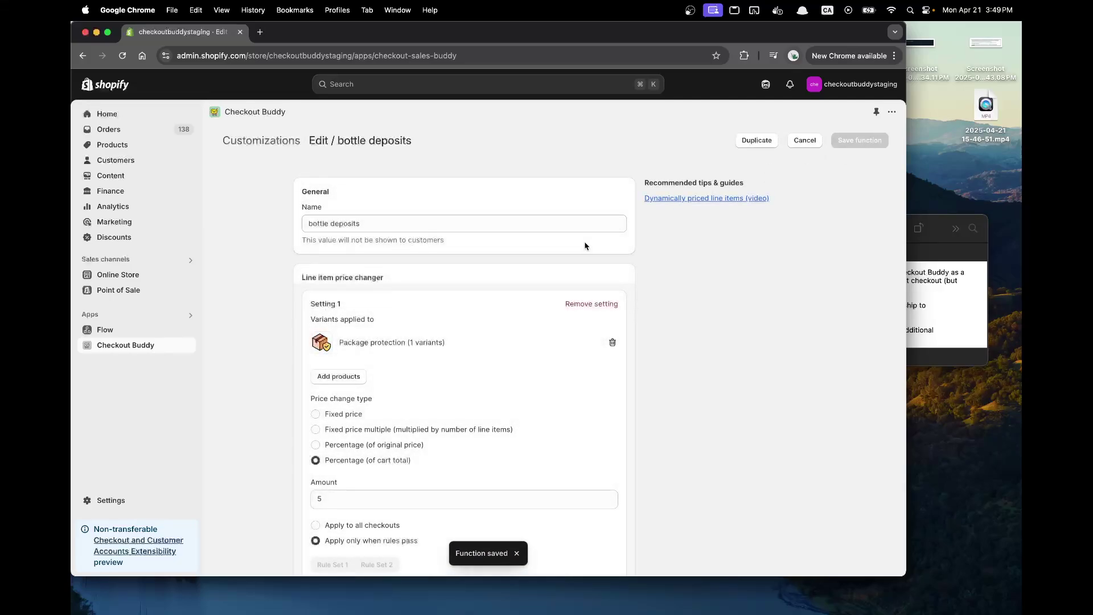
left_click(401, 226)
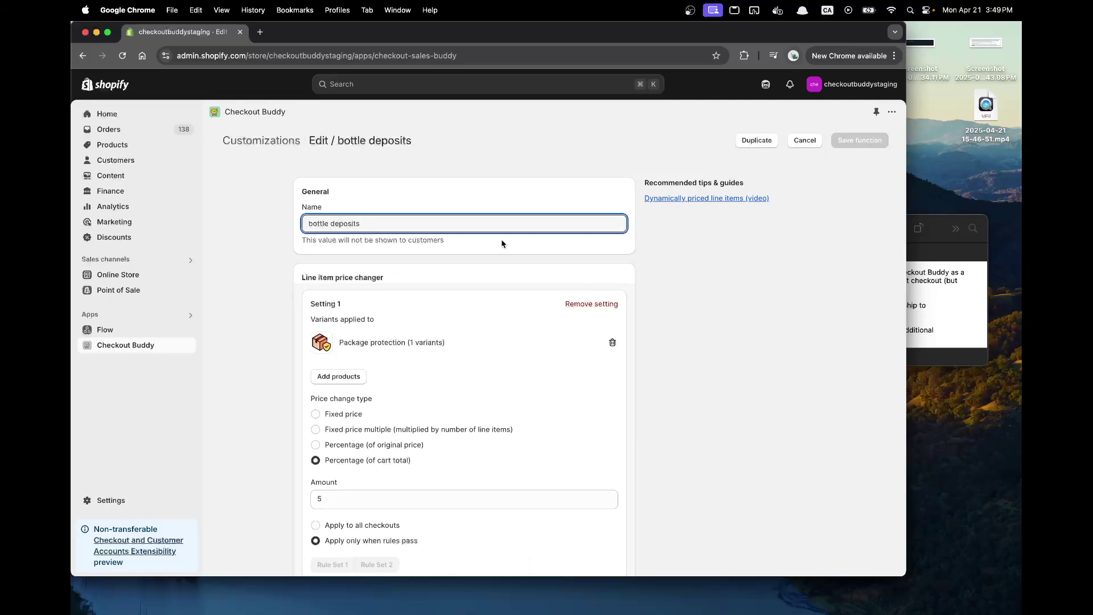
scroll(366, 193, "down", 1)
scroll(366, 193, "down", 5)
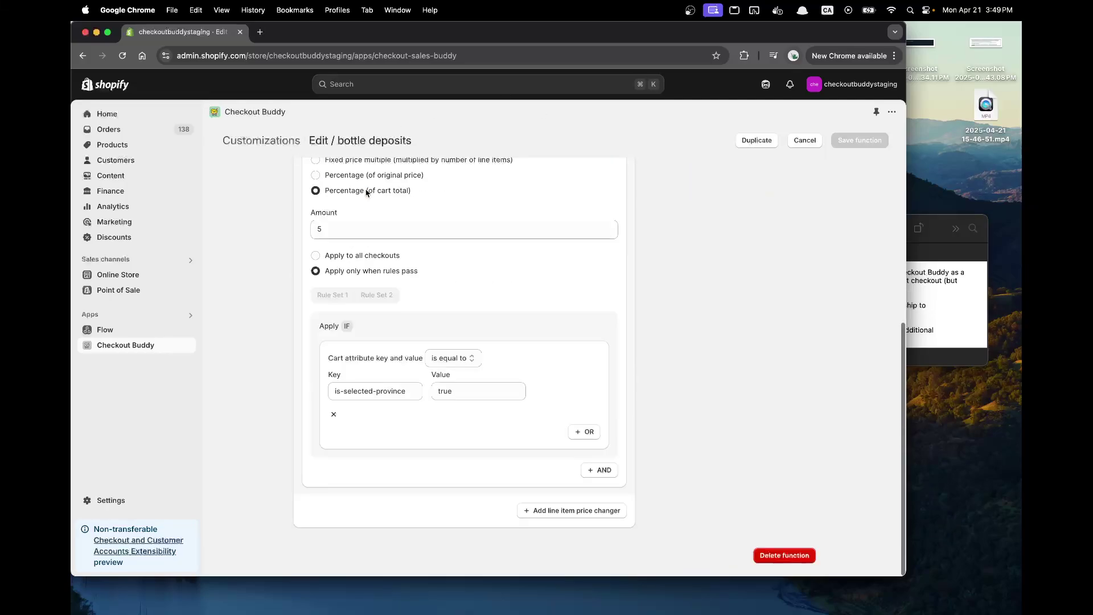
scroll(366, 193, "up", 5)
left_click(813, 142)
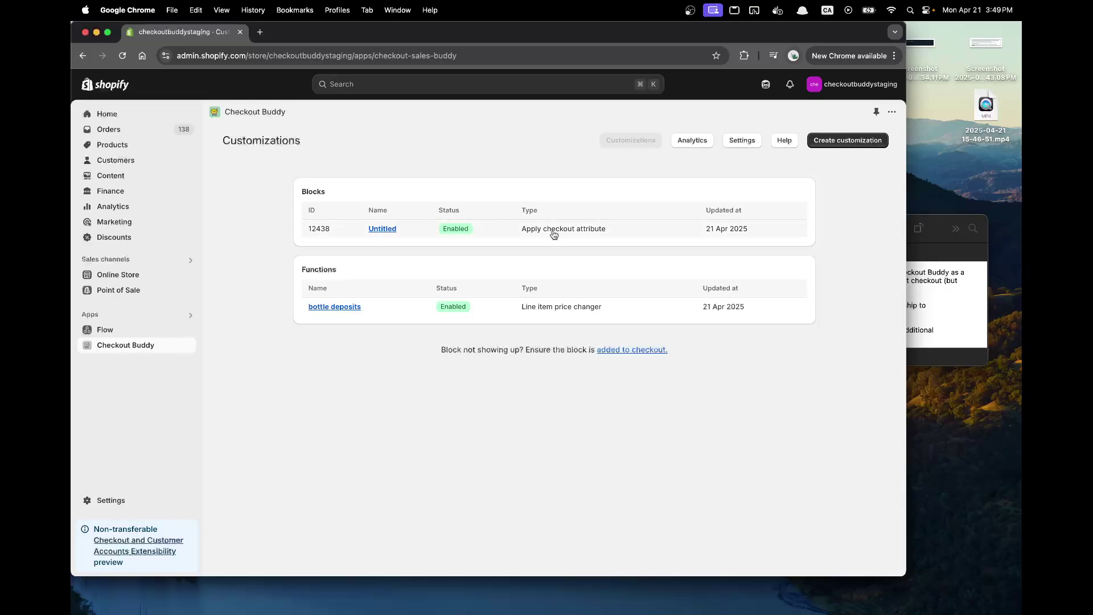
- Open the store settings in a separate tab and copy the checkout attribute block's ID, 12438
left_click(103, 499, "super")
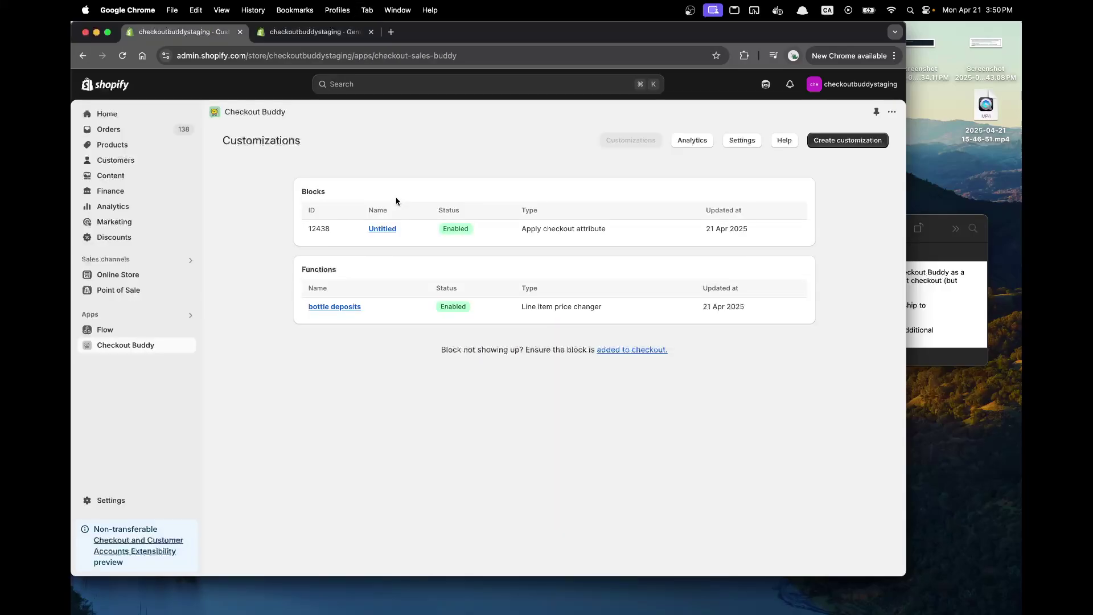
left_click(382, 231)
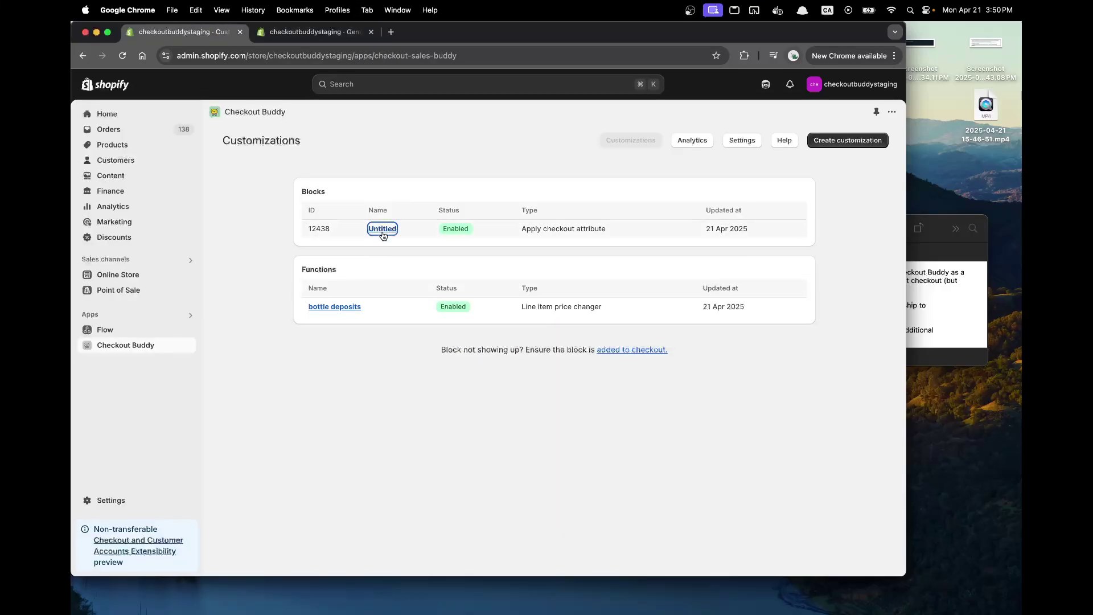
double_click(331, 140)
key("super+c")
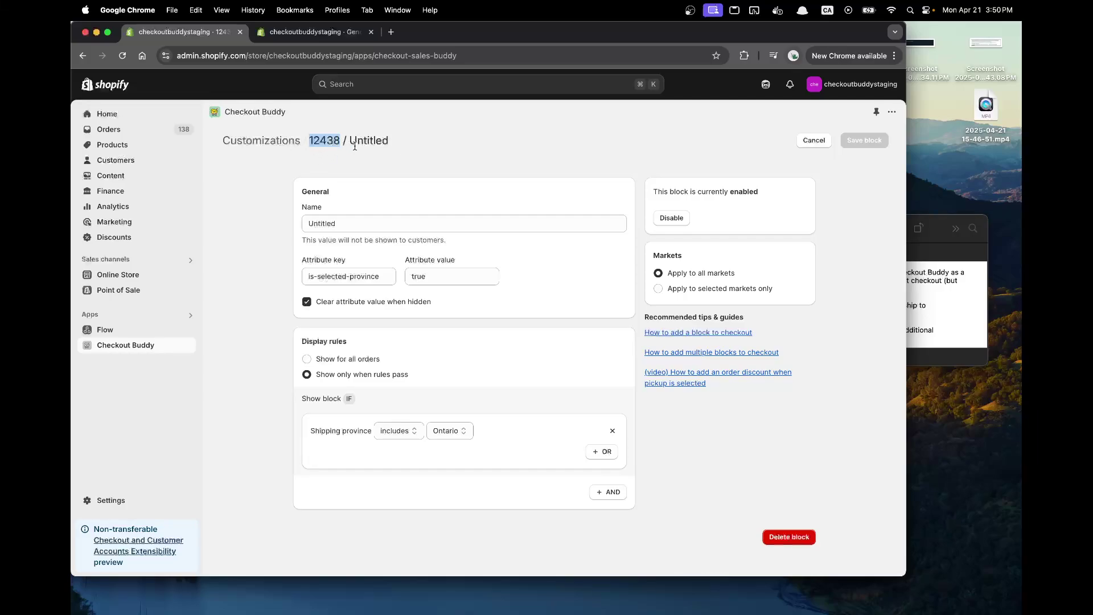
- Open the live checkout configuration in the checkout editor and add the Checkout Buddy app block to the Contact section
left_click(329, 33)
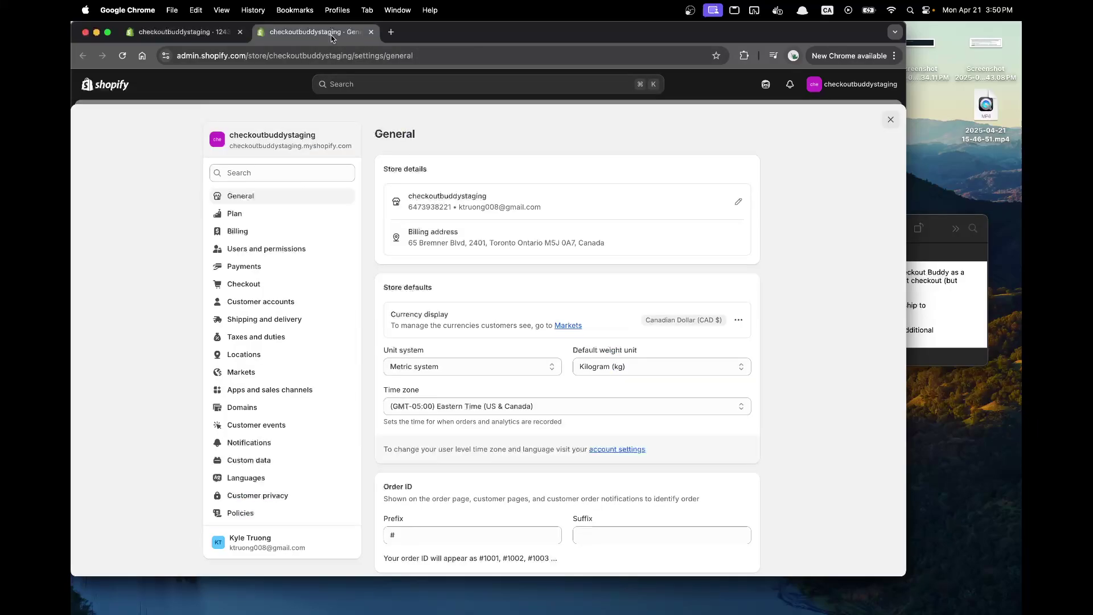
left_click(245, 284)
left_click(721, 216)
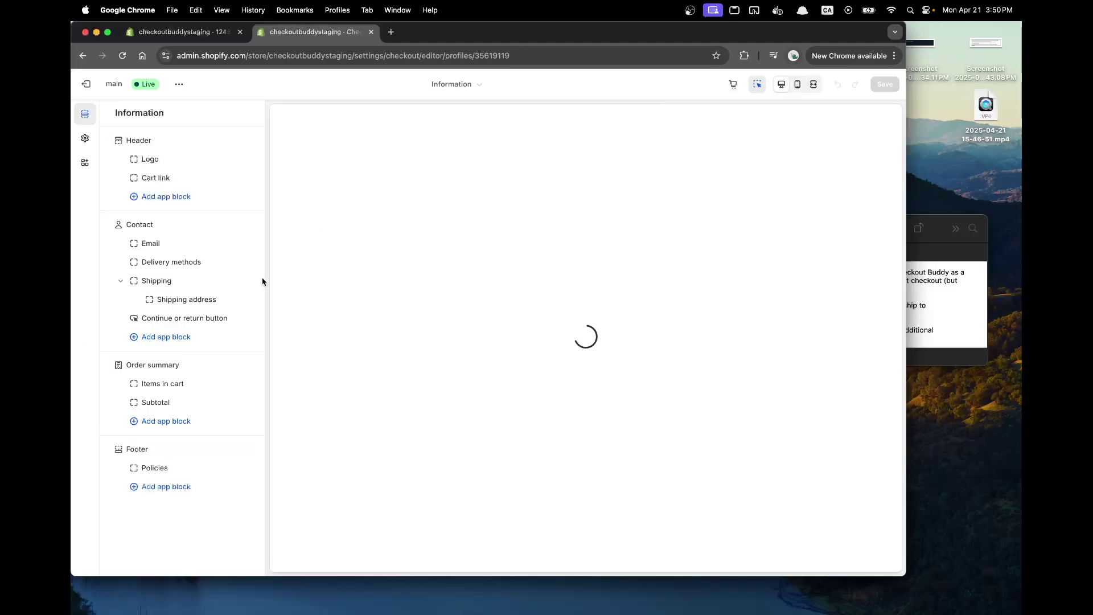
left_click(166, 318)
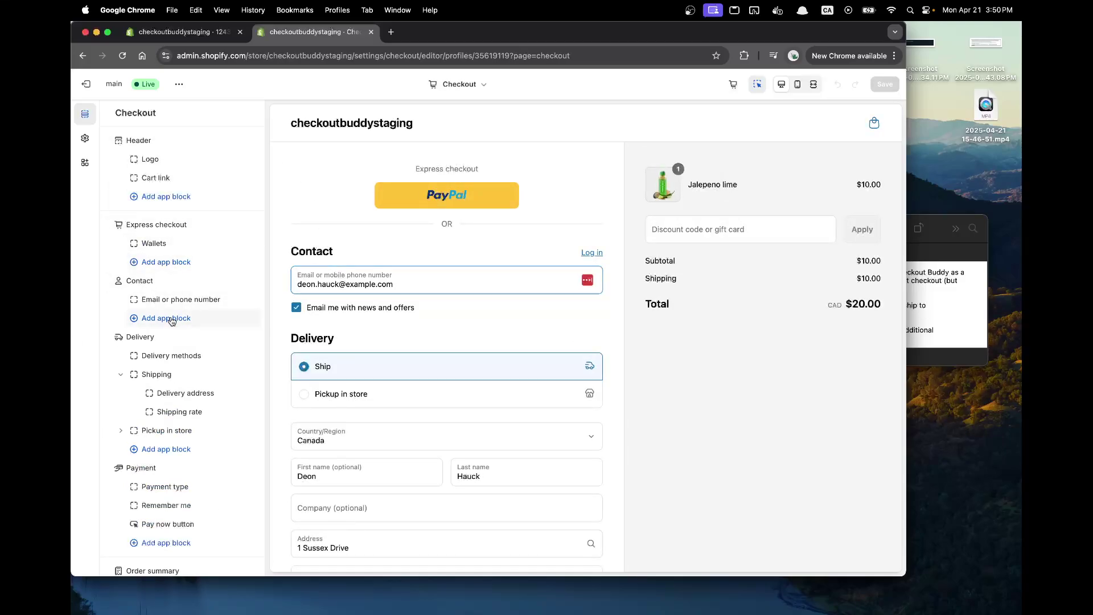
left_click(330, 444)
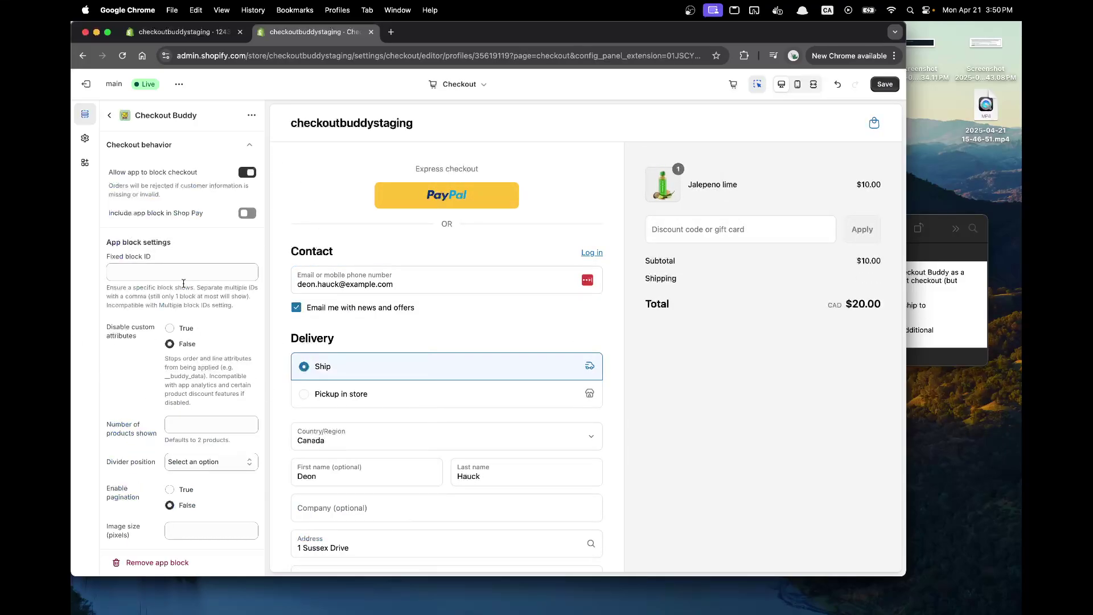
- Set the app block's fixed block ID to 12438, include the block in Shop Pay, and save the checkout
left_click(144, 276)
key("super+v")
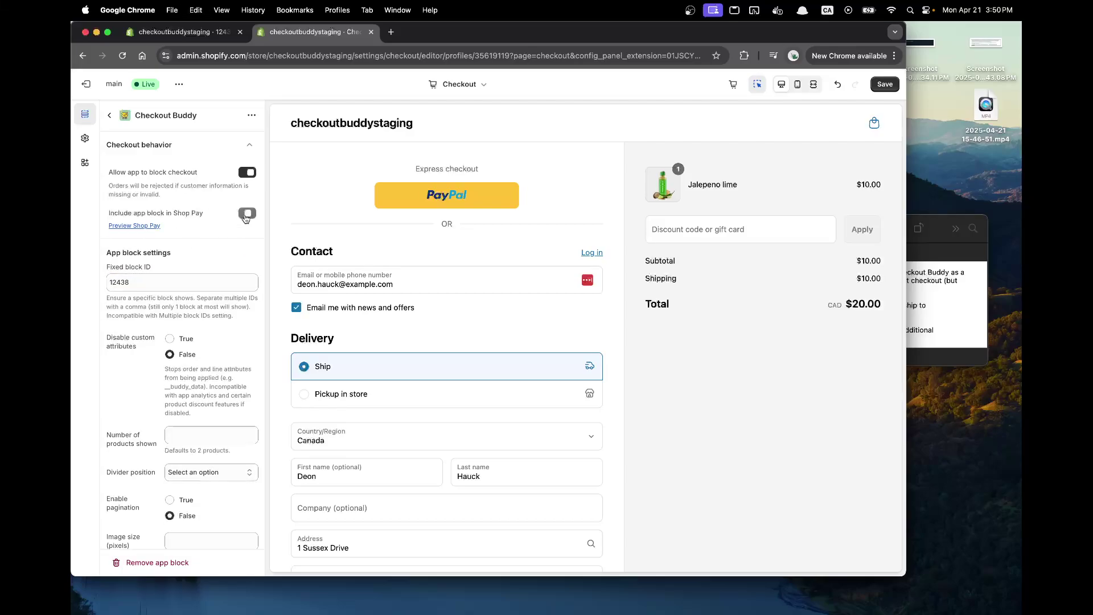
left_click(110, 115)
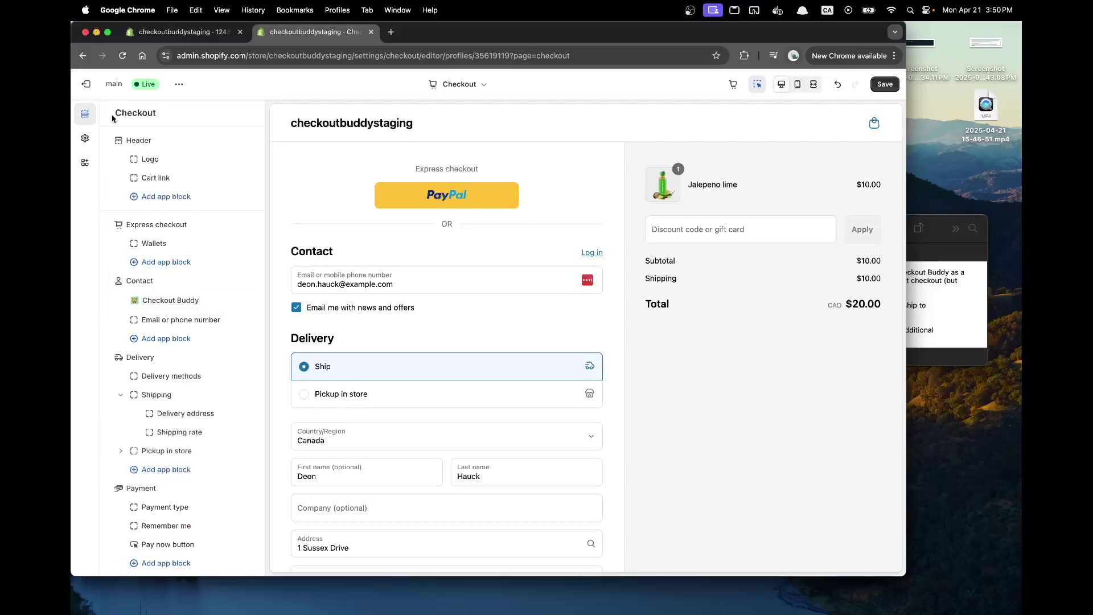
left_click(884, 85)
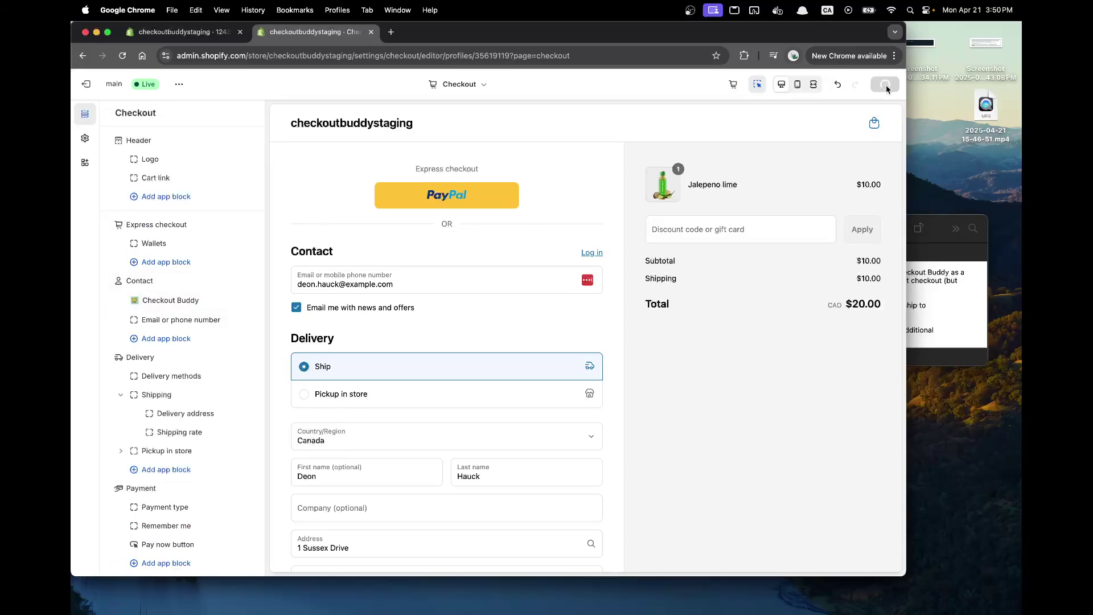
- View the online store and add the Package protection product from the catalog to the cart
left_click(174, 30)
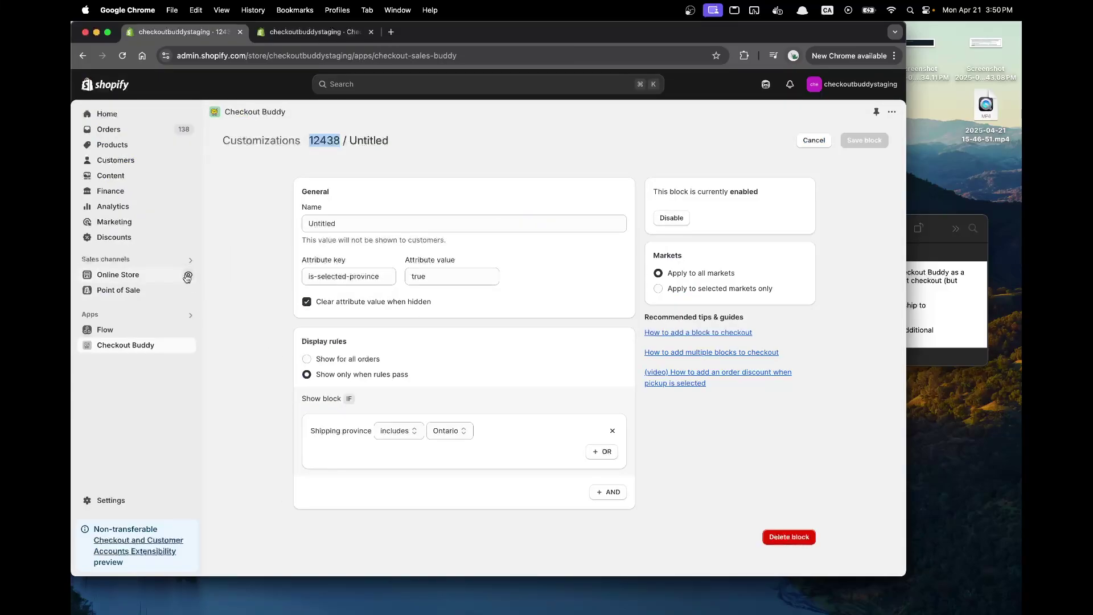
left_click(187, 277)
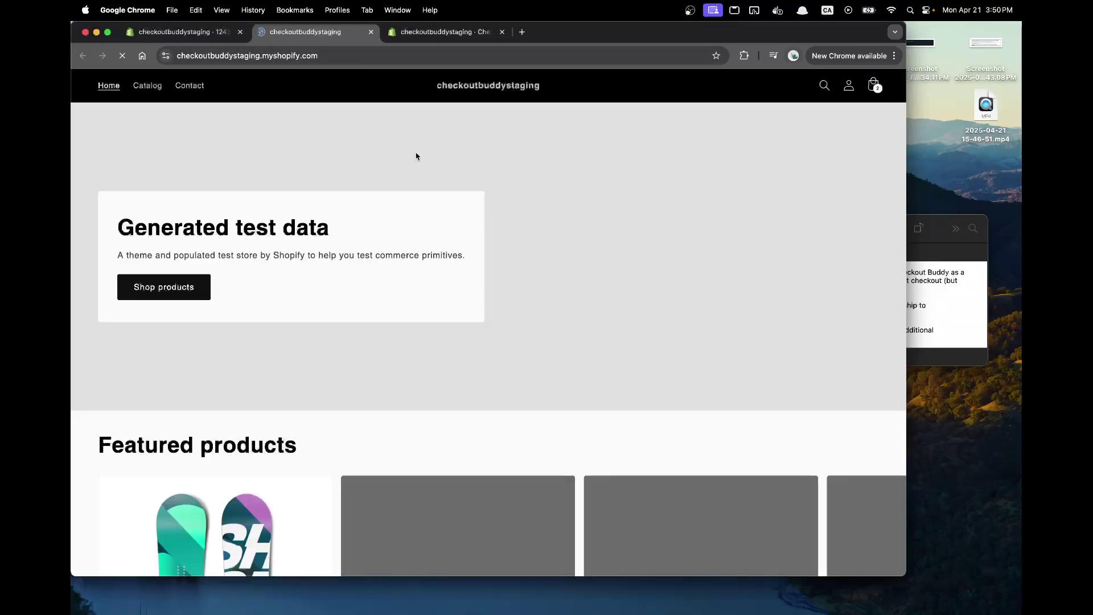
left_click(149, 90)
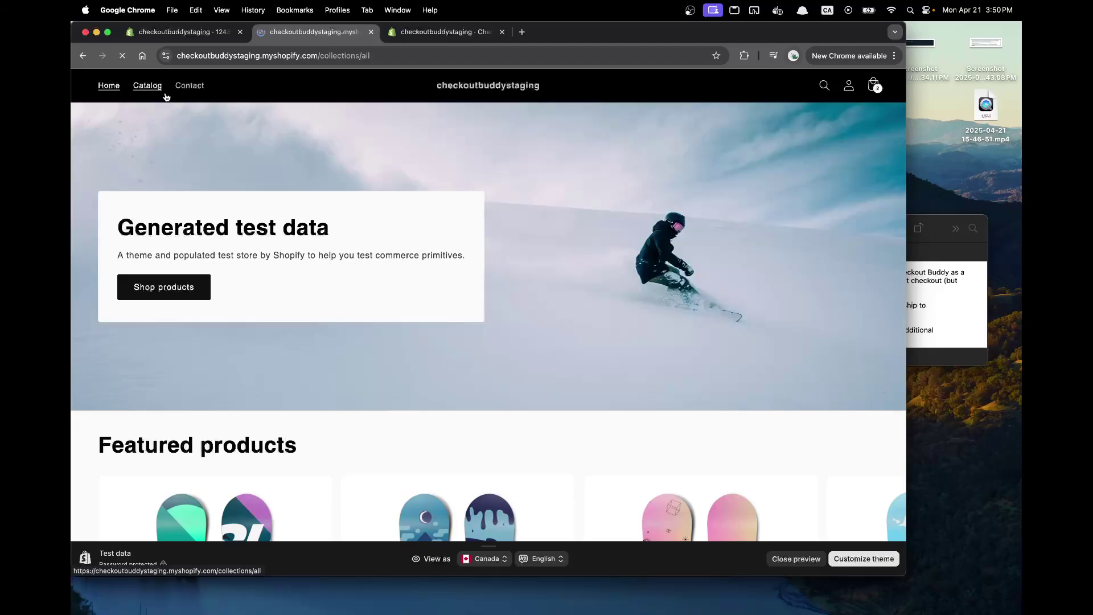
scroll(551, 415, "down", 3)
left_click(745, 297)
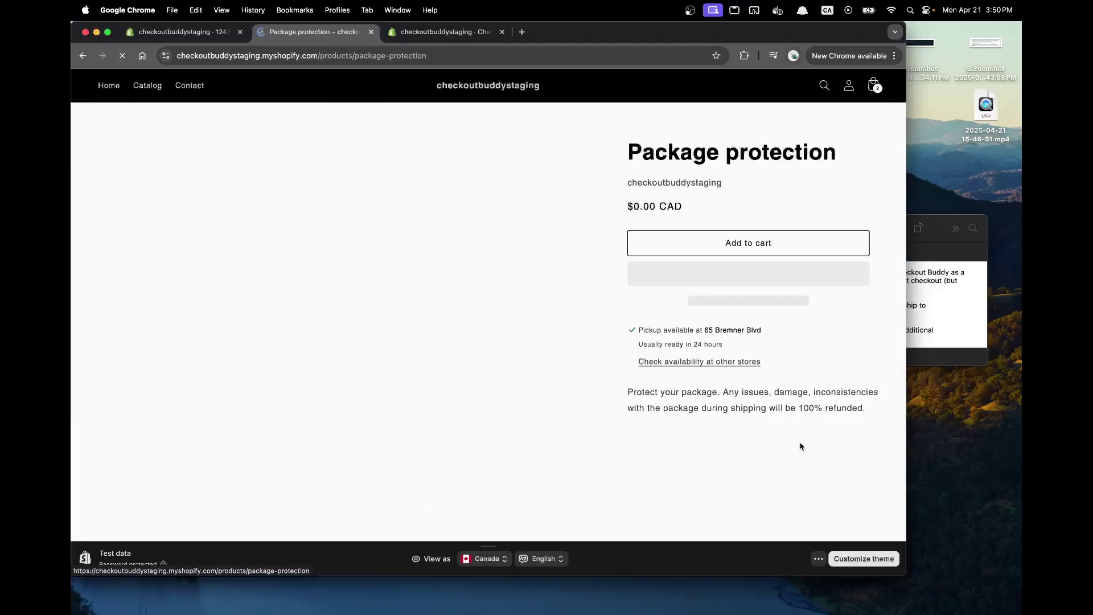
left_click(726, 251)
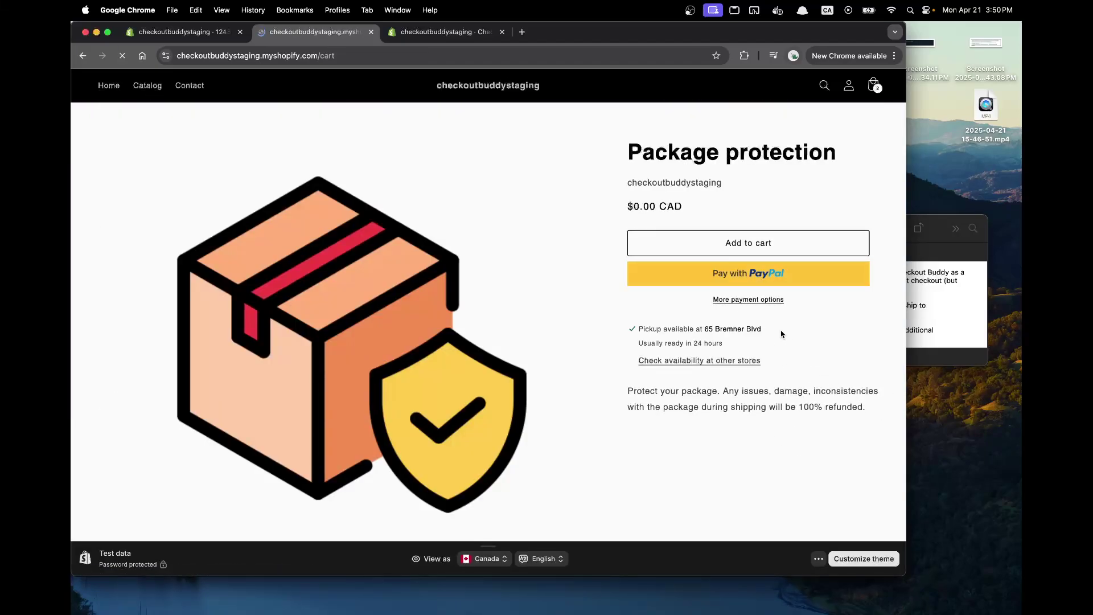
- Proceed from the cart to checkout and examine the Package protection price in the order summary
scroll(746, 399, "down", 2)
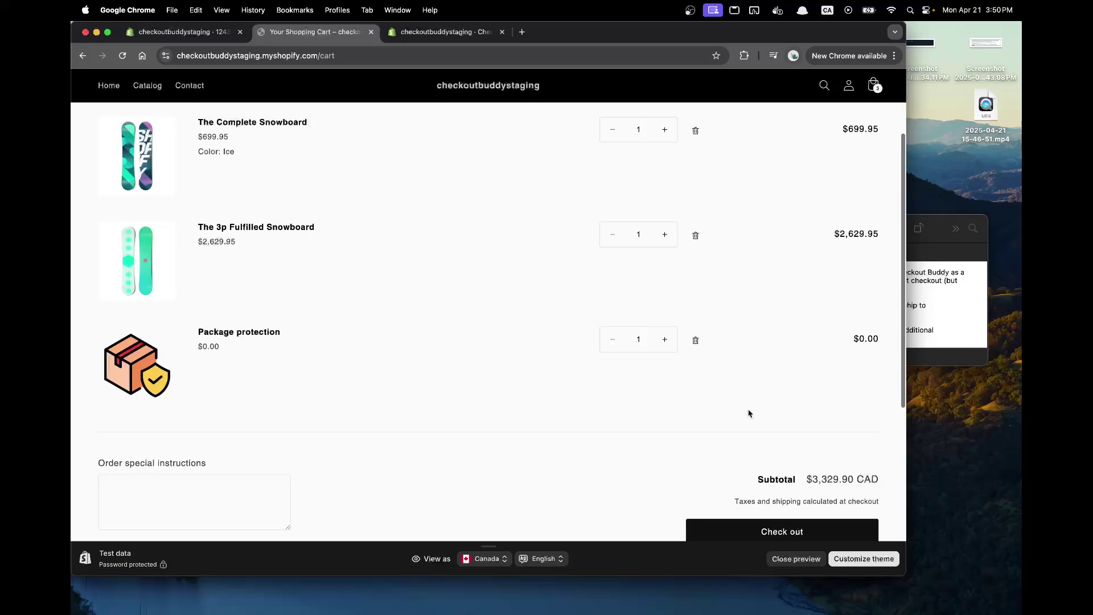
left_click(802, 532)
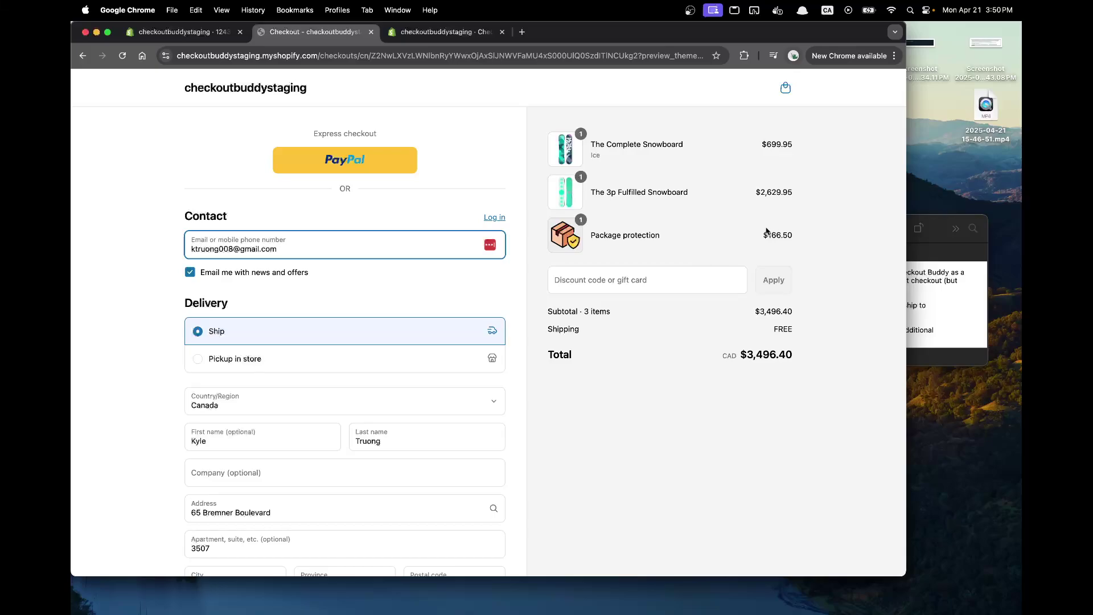
left_click_drag(767, 231, 800, 238)
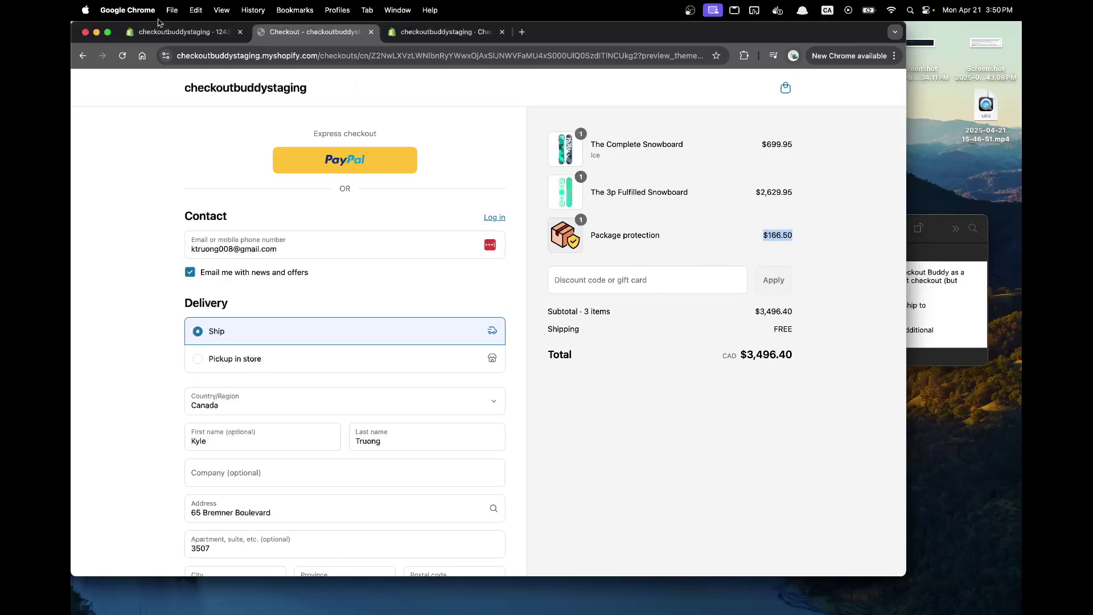
- Test the Package protection price at checkout by setting the shipping province to Manitoba and back to Ontario
scroll(463, 273, "down", 3)
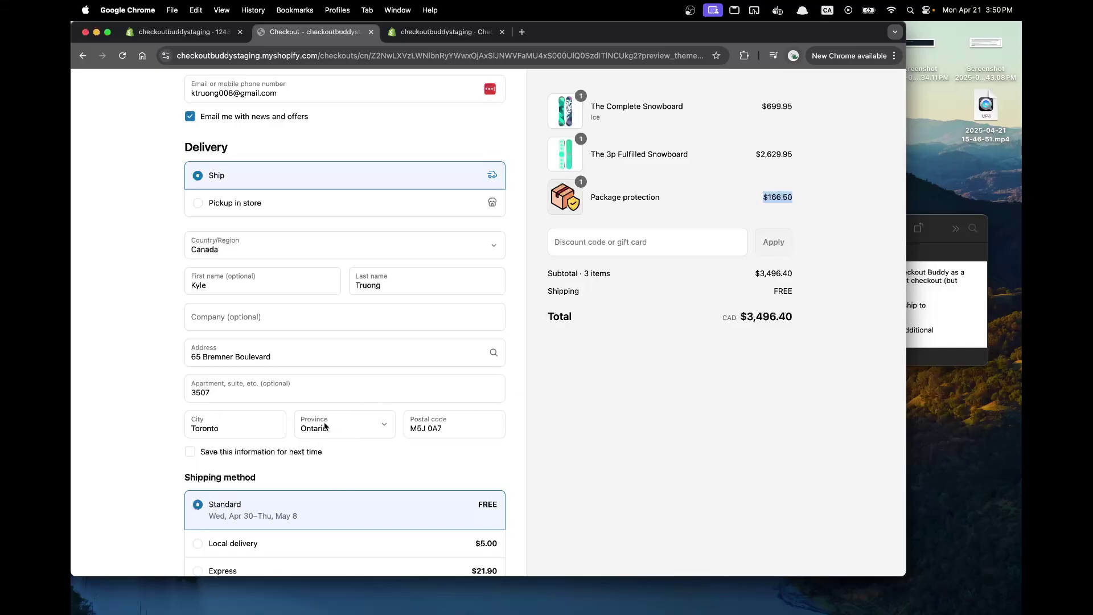
left_click(370, 431)
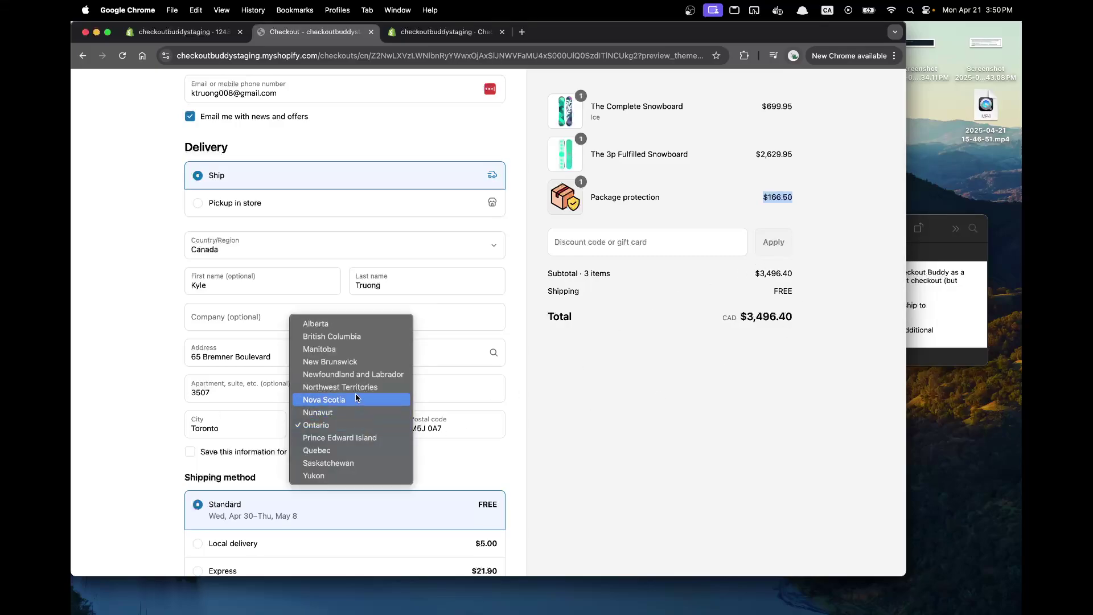
left_click(358, 349)
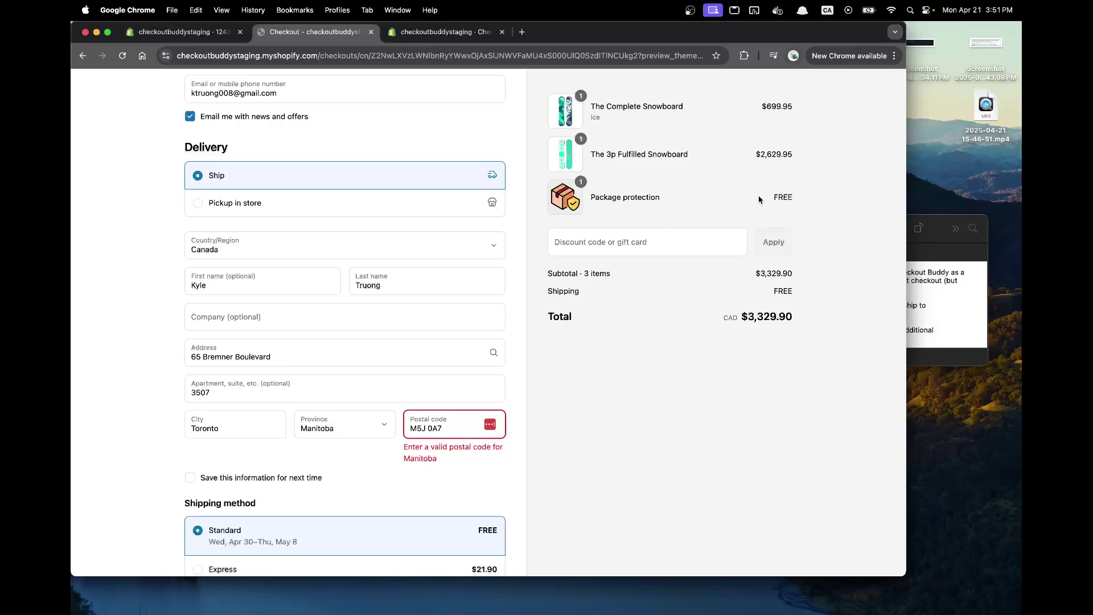
left_click(362, 428)
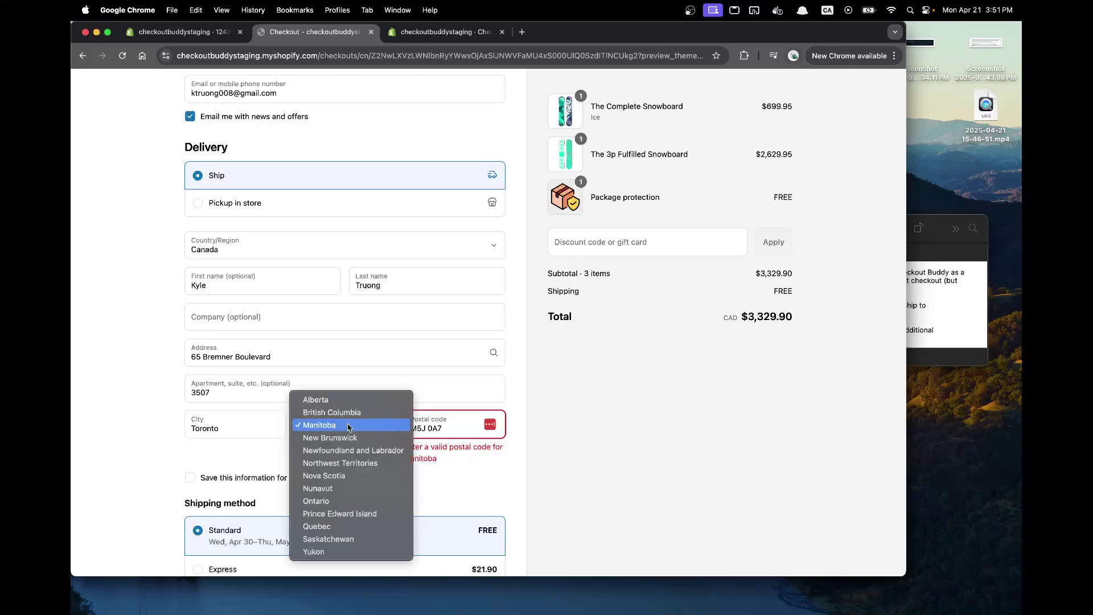
left_click(375, 500)
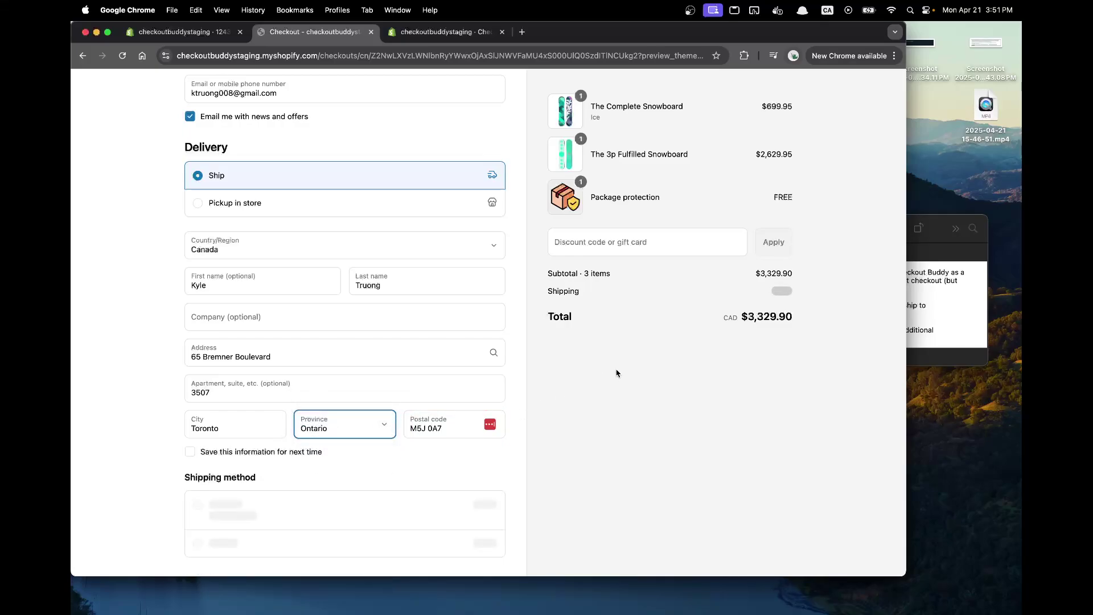
- Test the Package protection price with the shipping province set to Saskatchewan and with the country set to Austria
left_click(340, 431)
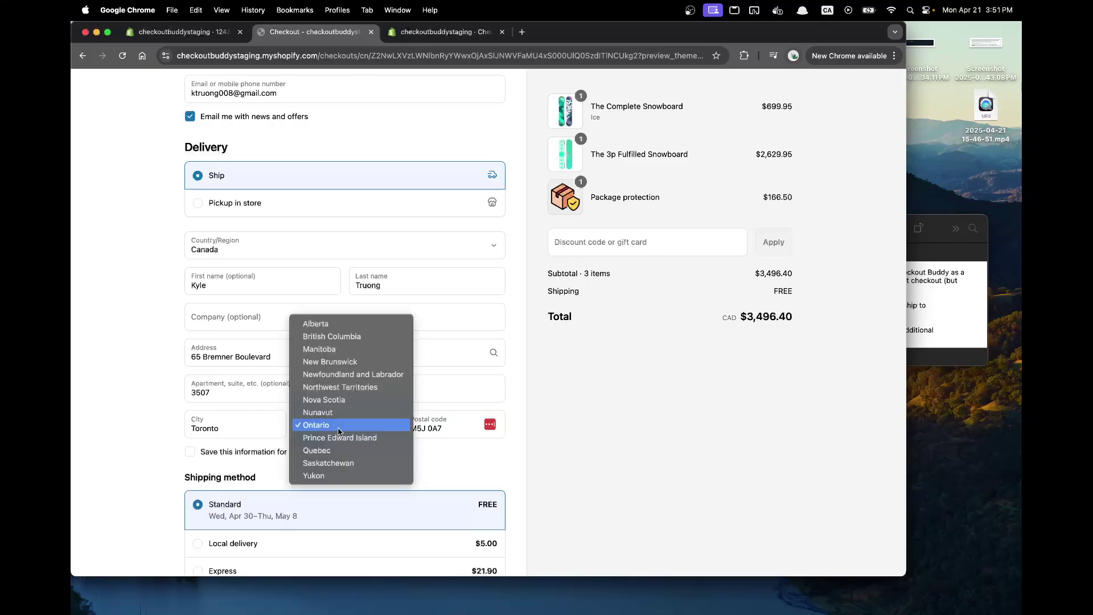
left_click(330, 461)
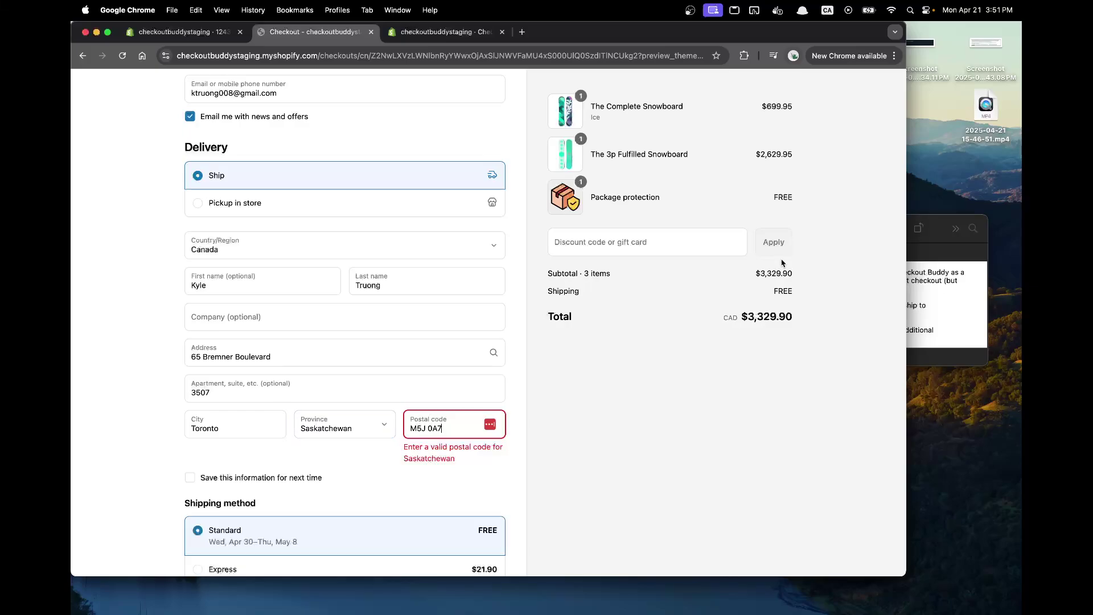
left_click(283, 245)
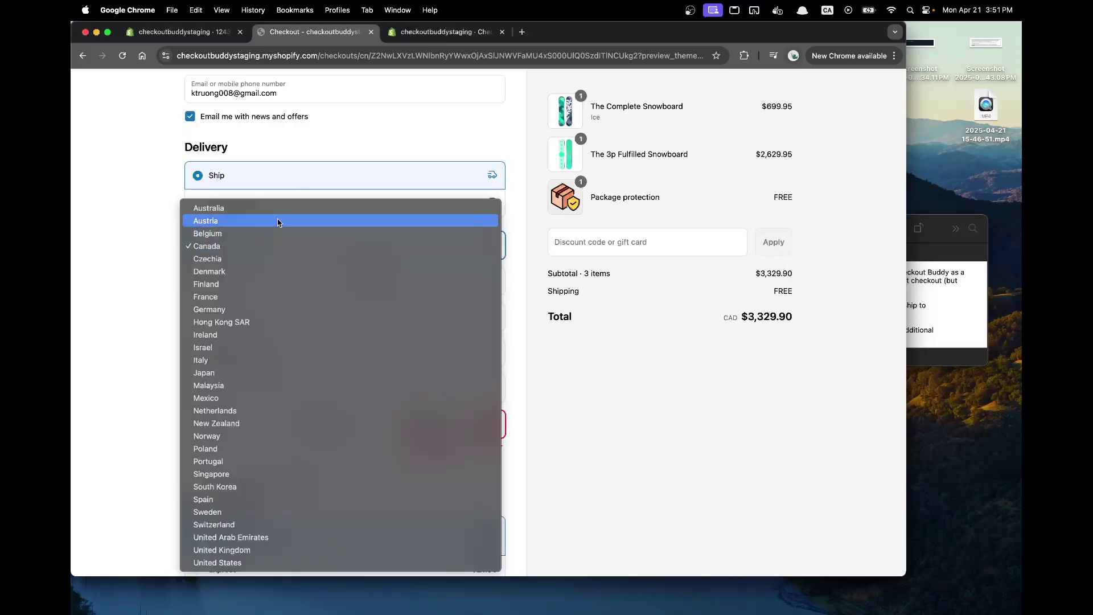
left_click(278, 221)
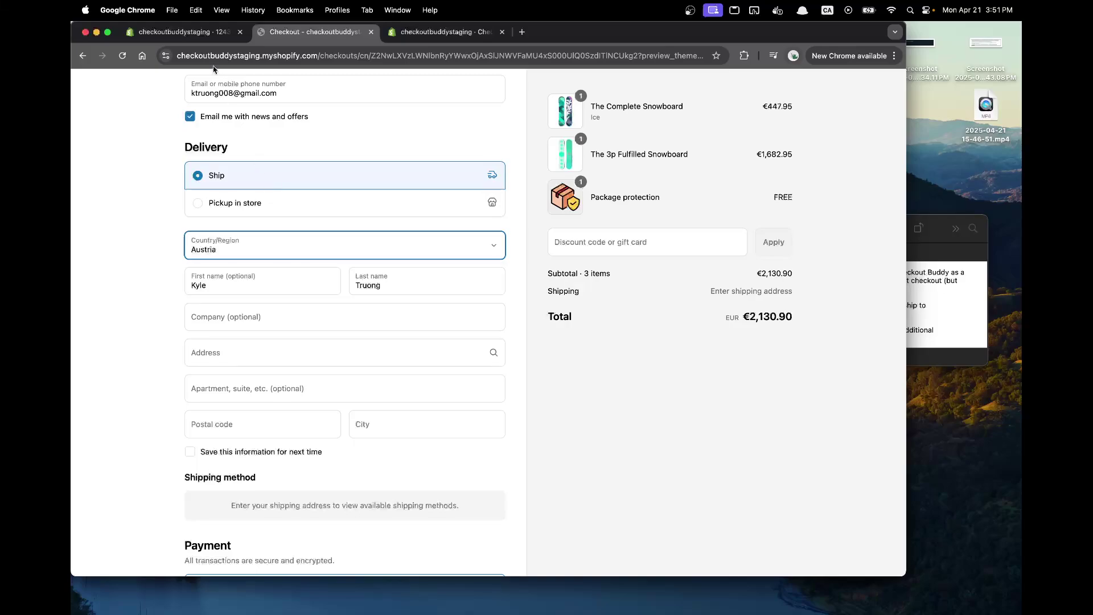
- Review the rules of the bottle deposits function and the settings of checkout attribute block 12438 in Checkout Buddy, leaving both unchanged
left_click(214, 41)
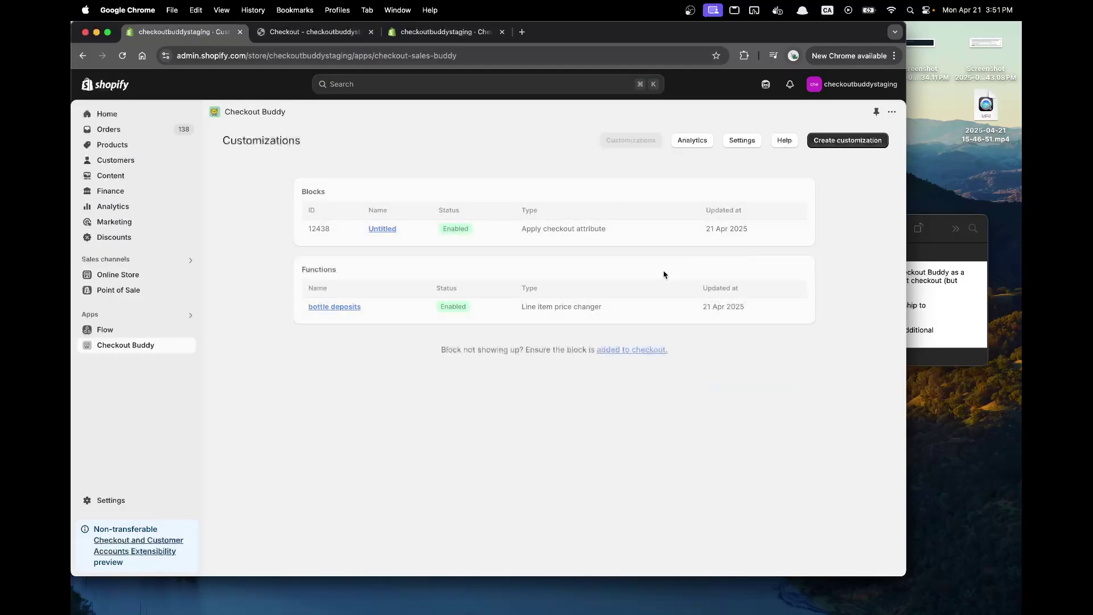
left_click(471, 312)
scroll(369, 363, "down", 5)
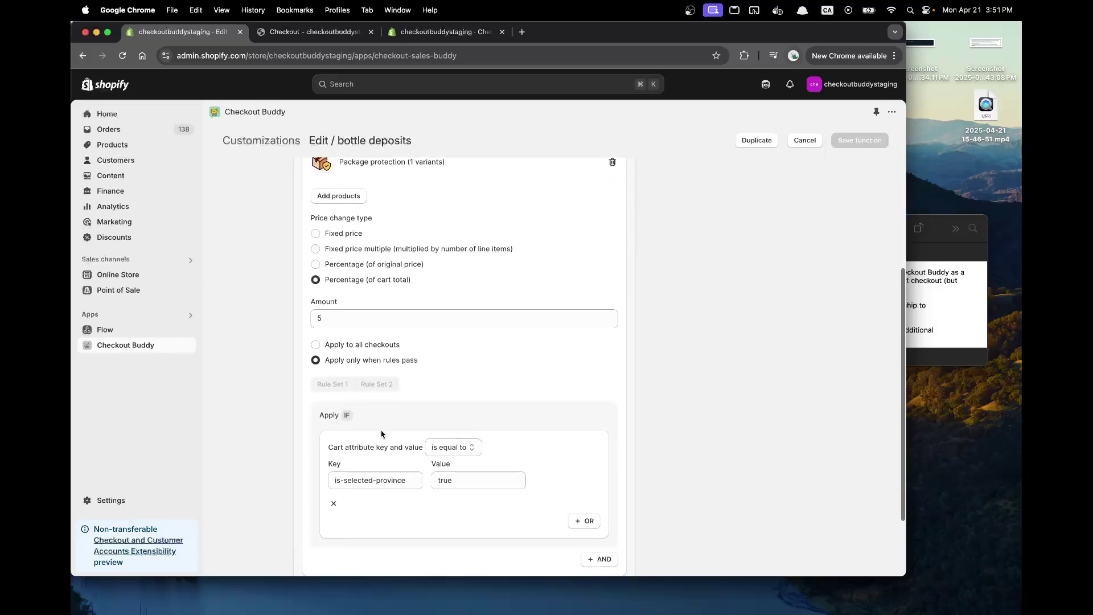
left_click(808, 142)
left_click(384, 227)
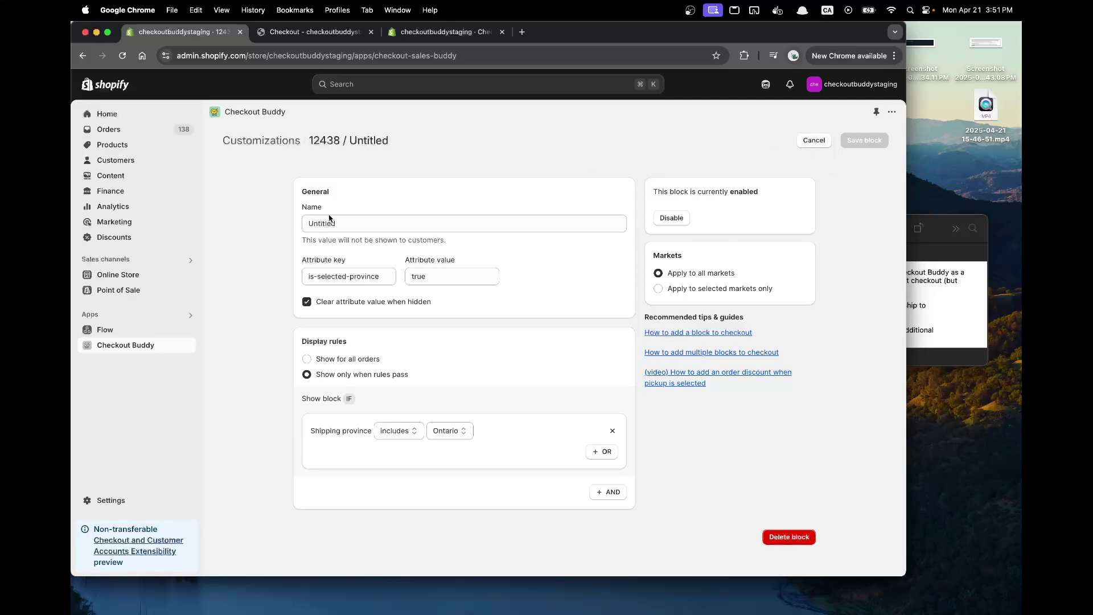
left_click(813, 140)
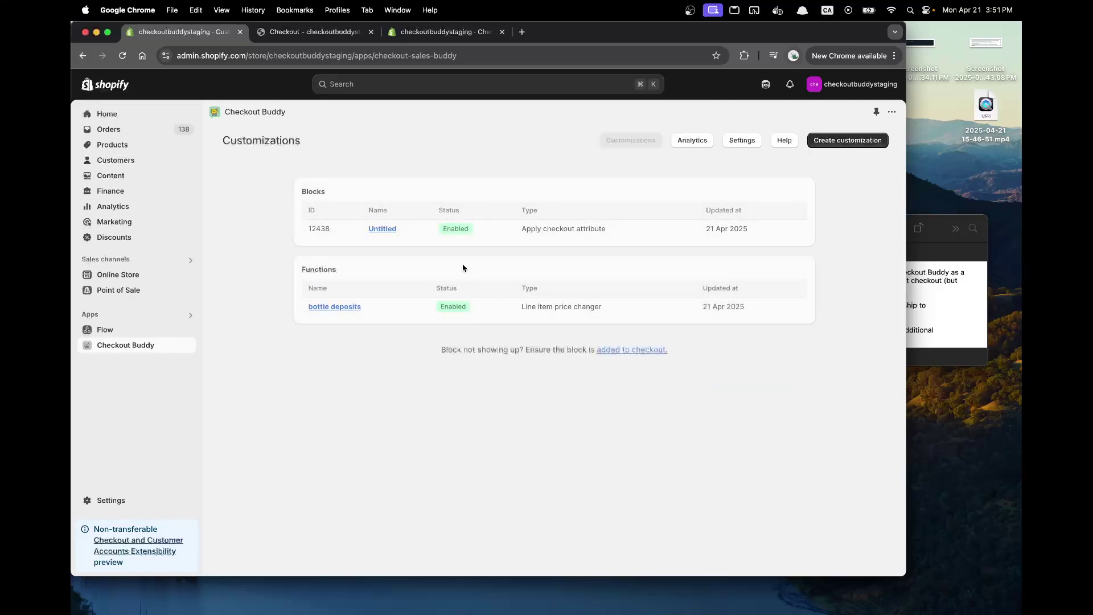
- Reopen the bottle deposits function and switch to the client's feature request screenshot in Preview
left_click(382, 315)
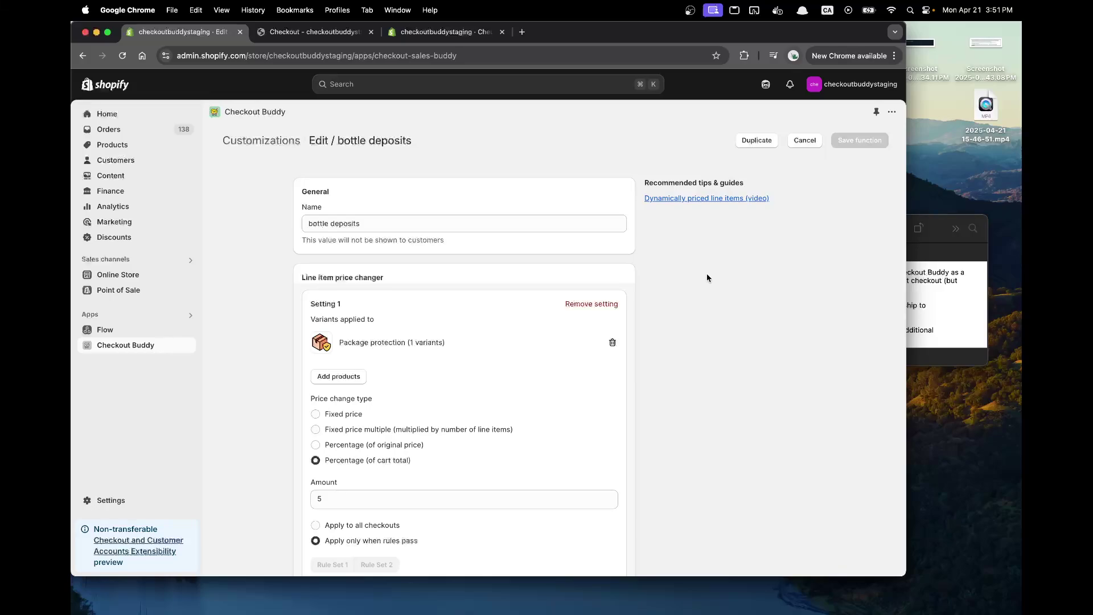
left_click(988, 304)
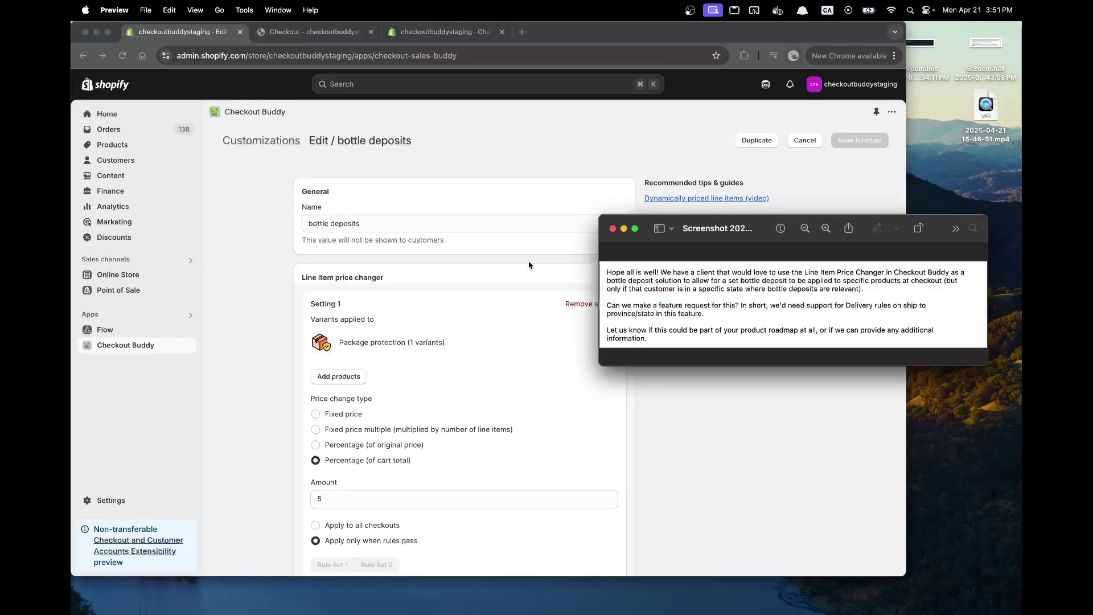